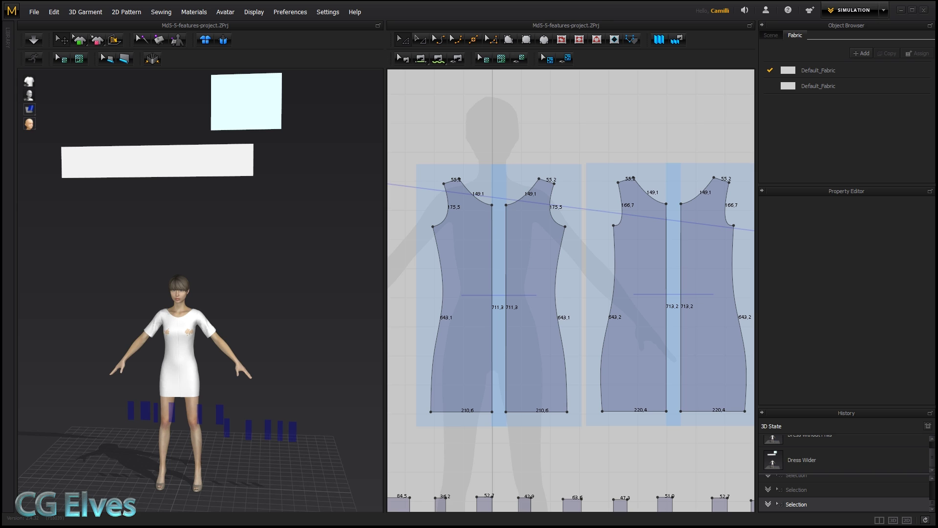
# Join the two symmetric front dress pieces along their centre edge with Symmetric Merge
pyautogui.click(573, 200)
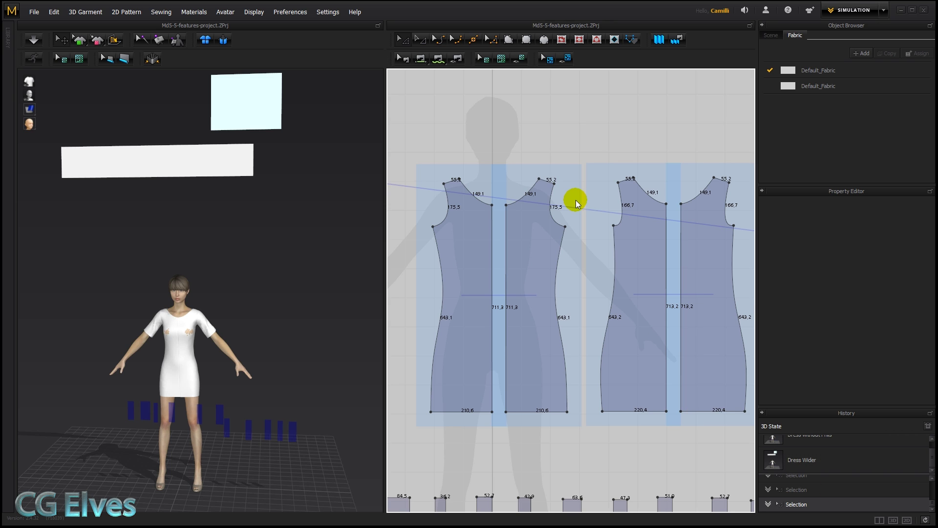
pyautogui.click(558, 244)
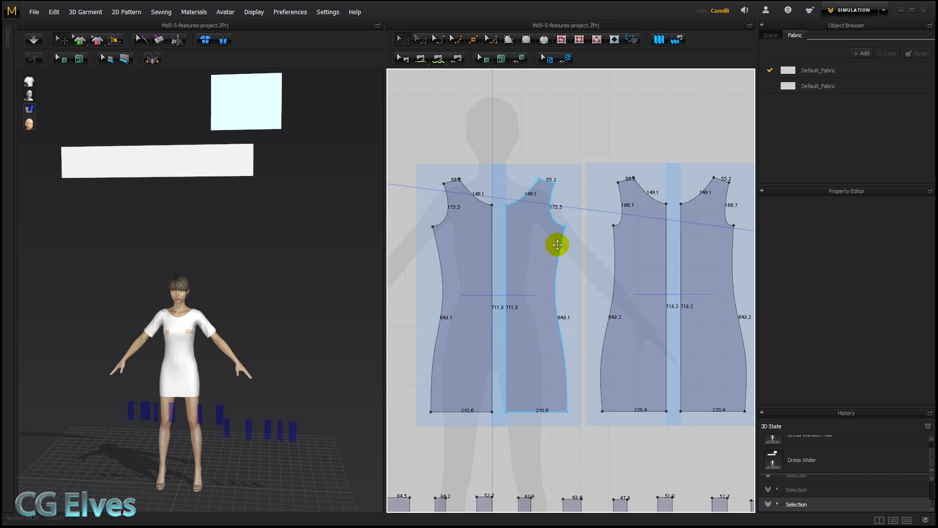
pyautogui.click(492, 224)
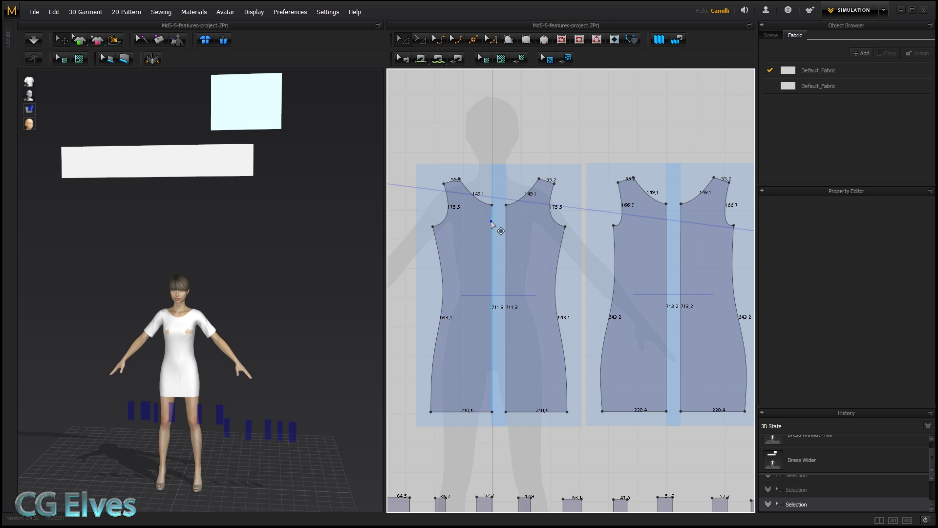
pyautogui.rightClick(491, 221)
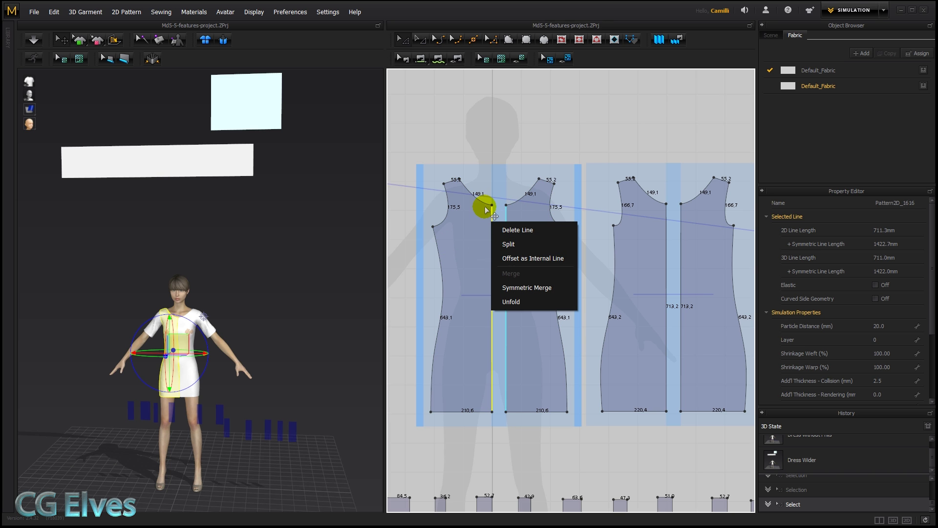
pyautogui.click(527, 289)
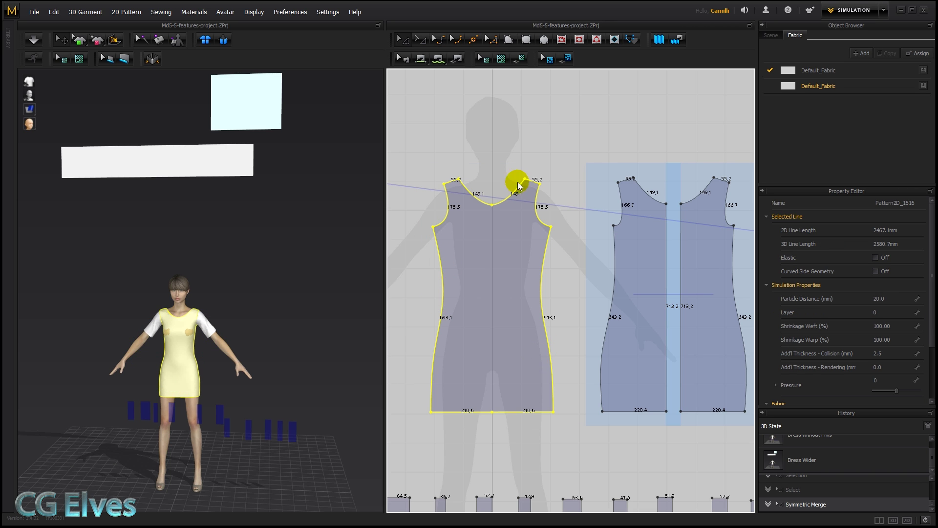
# Undo the symmetric merge of the front dress pieces
pyautogui.click(569, 195)
pyautogui.hotkey('ctrl', 'z')
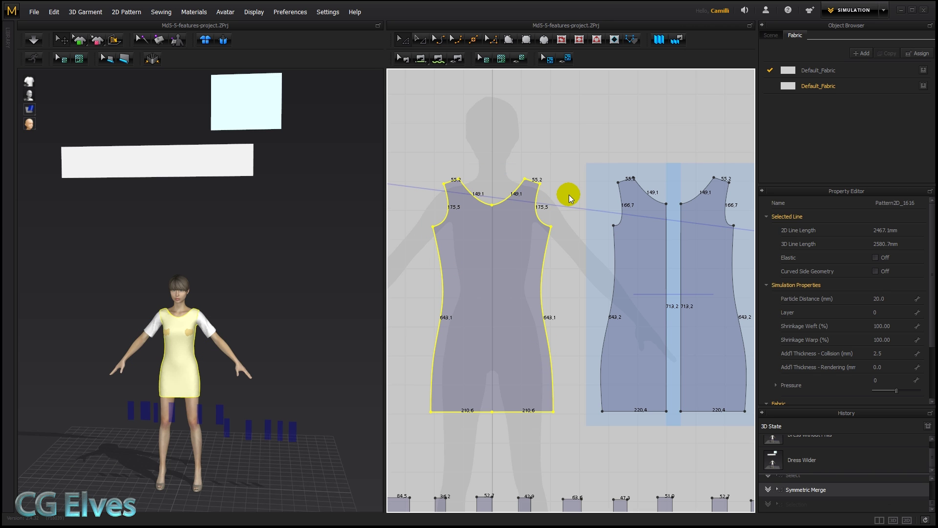
pyautogui.hotkey('ctrl', 'z')
pyautogui.click(554, 133)
pyautogui.rightClick(531, 209)
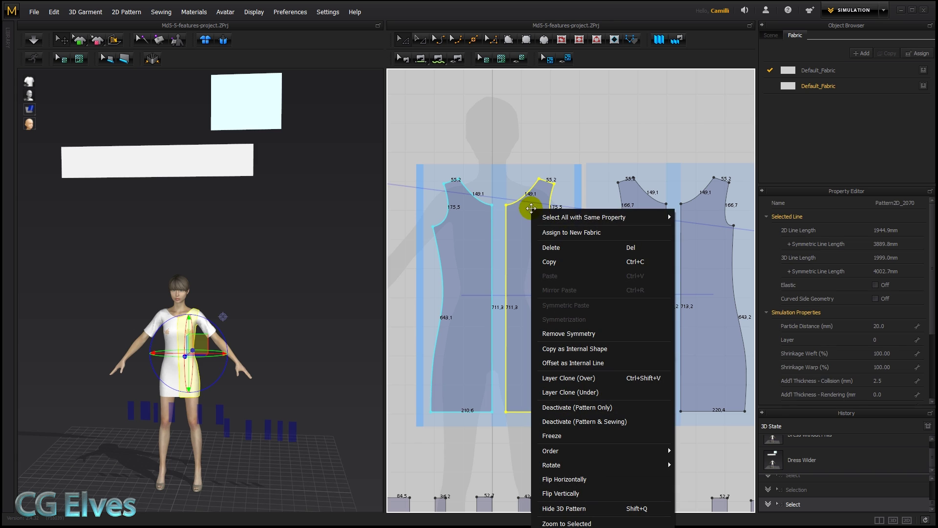
pyautogui.click(534, 147)
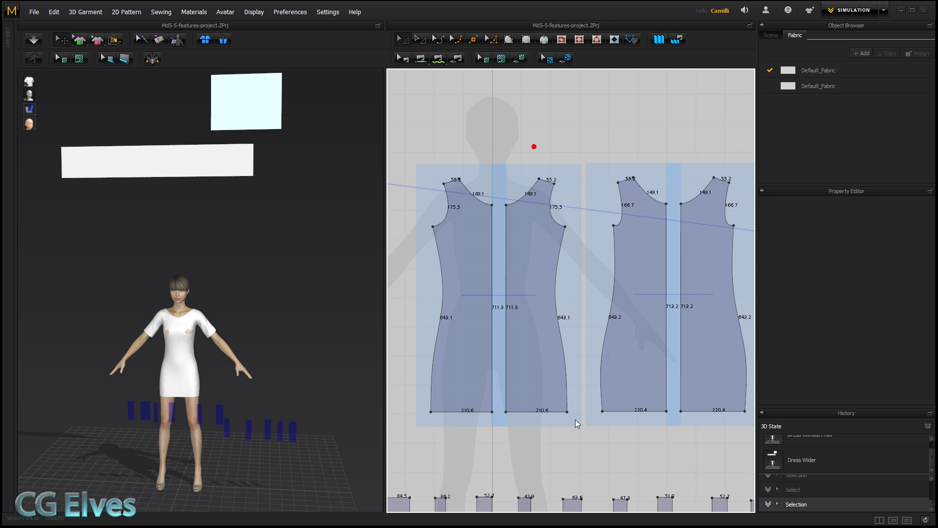
# Lower the outer hem corner of the right-hand front piece until its side edge is about 701.5 mm long
pyautogui.moveTo(568, 412); pyautogui.dragTo(570, 429)
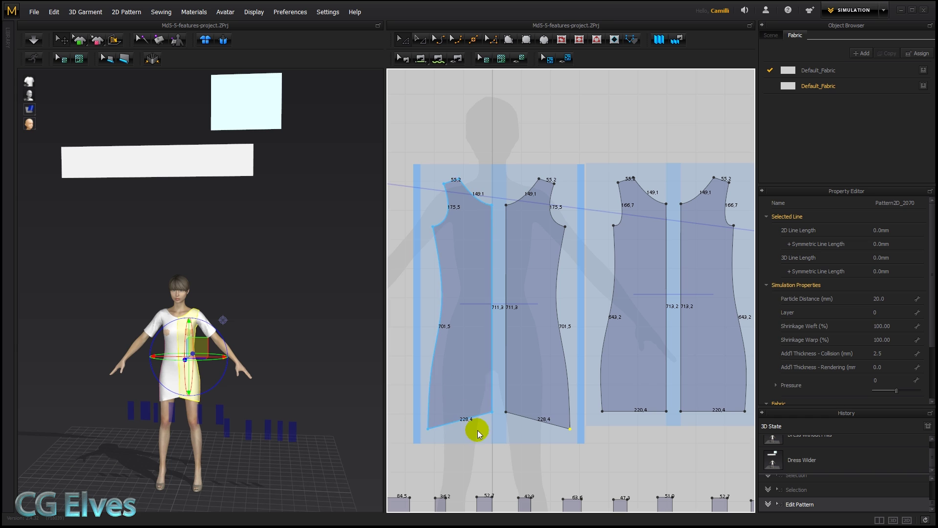
pyautogui.click(583, 310)
pyautogui.click(539, 236)
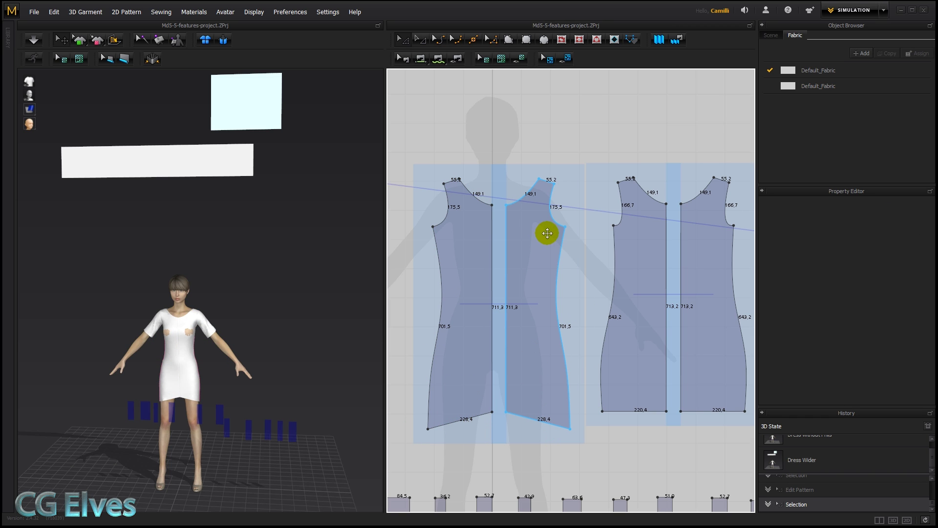
pyautogui.click(565, 233)
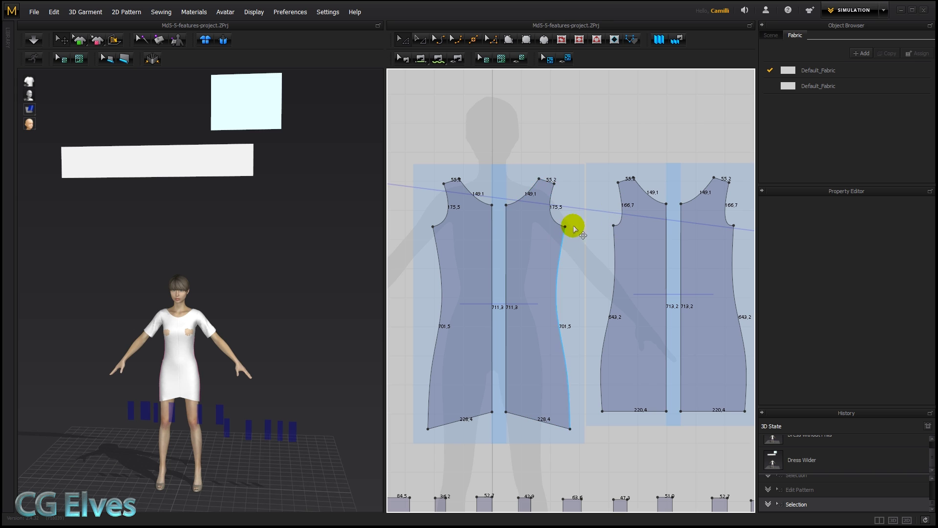
pyautogui.click(587, 377)
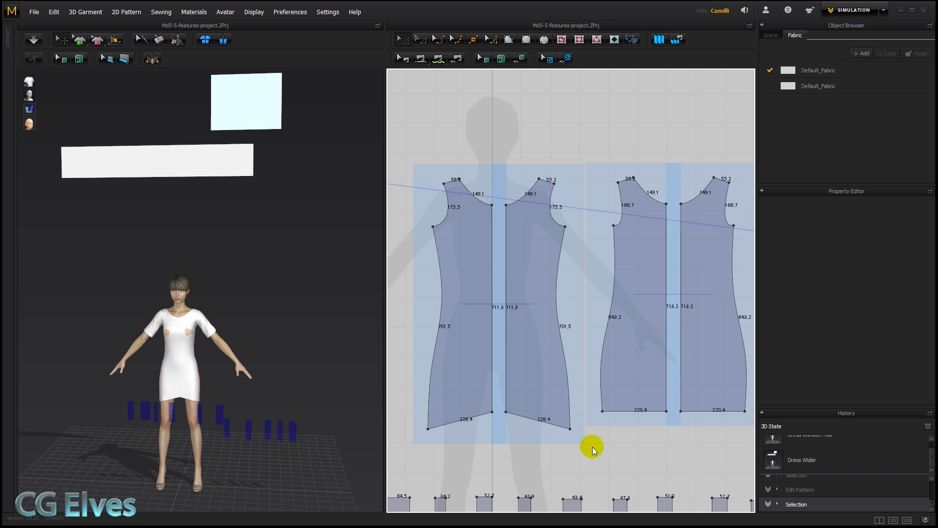
# Undo the hem corner edit on the symmetric front pieces
pyautogui.click(600, 336)
pyautogui.hotkey('ctrl', 'z')
pyautogui.hotkey('ctrl', 'z')
pyautogui.hotkey('ctrl', 'z')
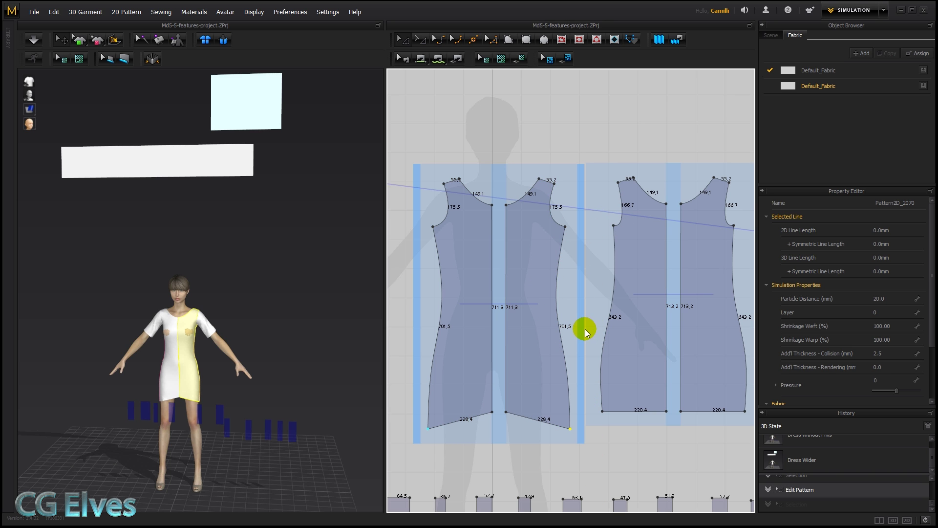
# Remove the symmetry between the two front dress pieces
pyautogui.rightClick(538, 252)
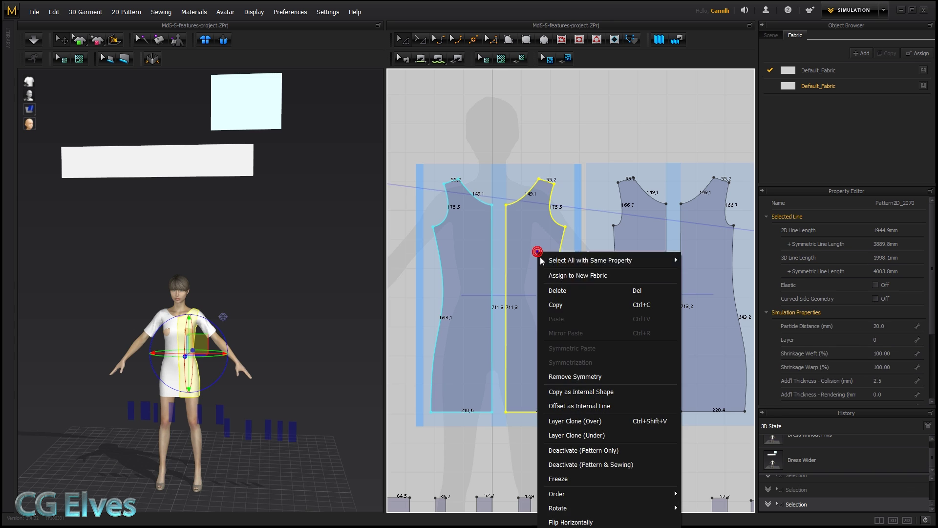
pyautogui.click(582, 376)
pyautogui.click(587, 360)
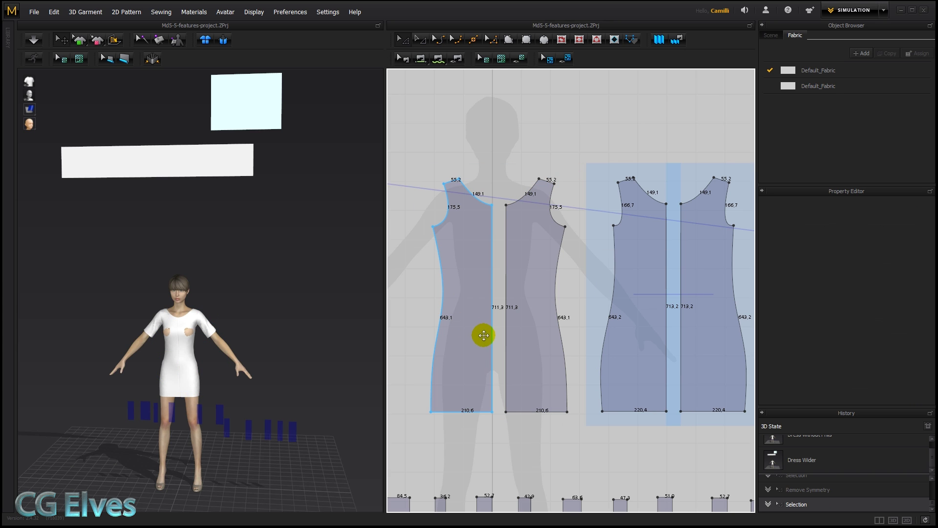
pyautogui.rightClick(491, 231)
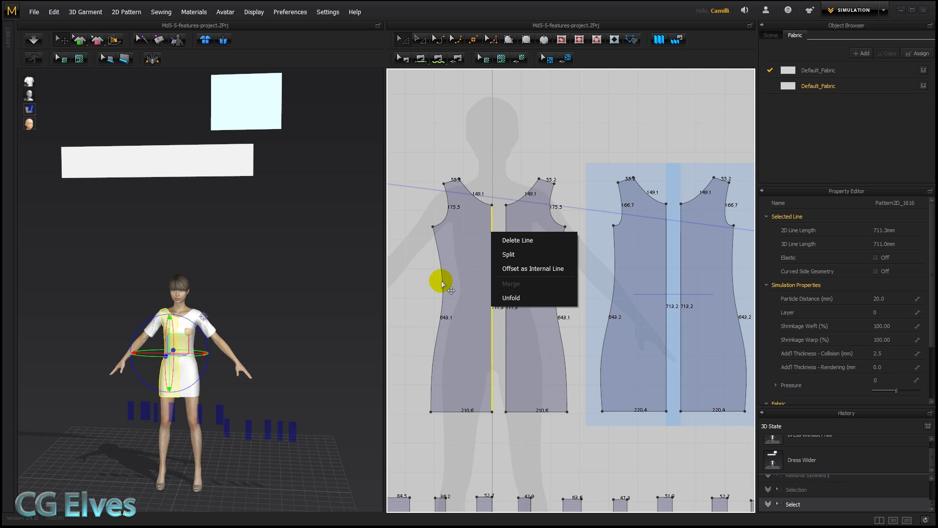
pyautogui.click(430, 317)
# Lower the right-hand front piece's outer hem corner to a side length of about 800 mm and simulate the dress
pyautogui.moveTo(567, 412); pyautogui.dragTo(573, 457)
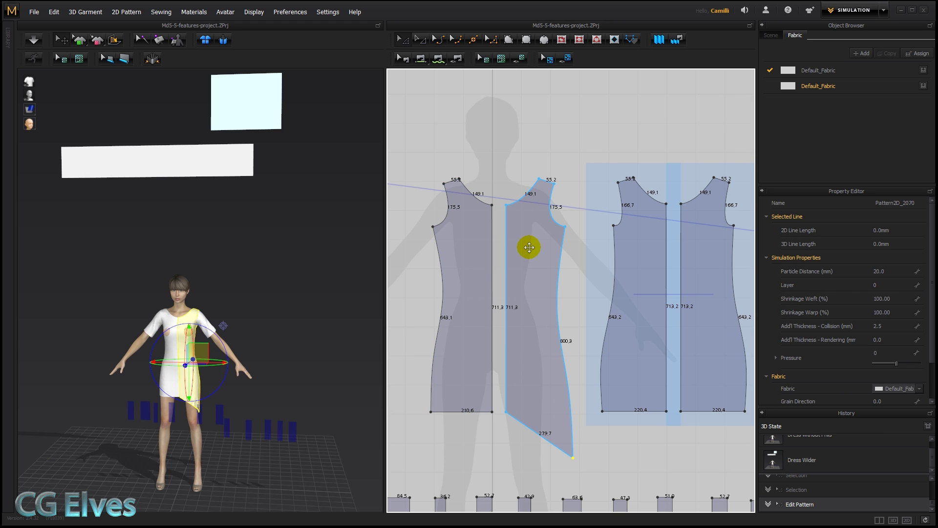
pyautogui.scroll(5, 235, 396)
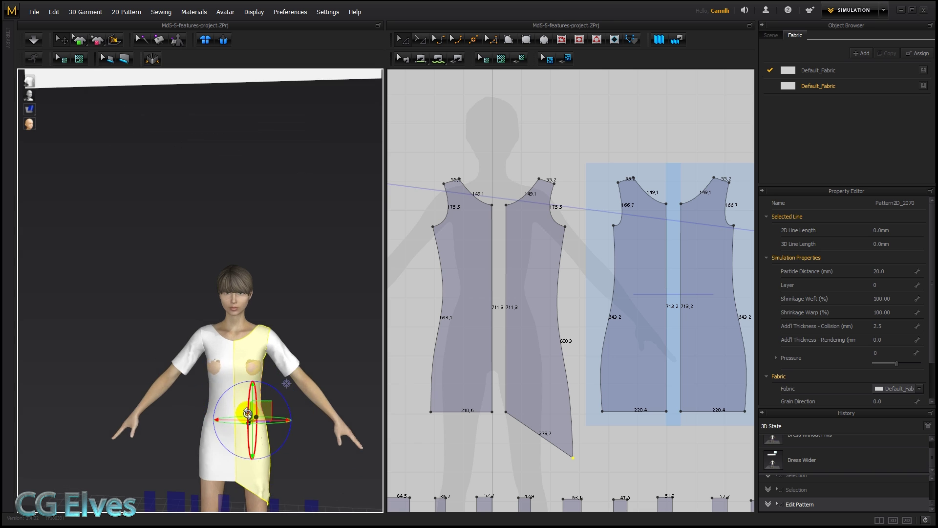
pyautogui.scroll(-5, 248, 414)
pyautogui.click(272, 153)
pyautogui.press('space')
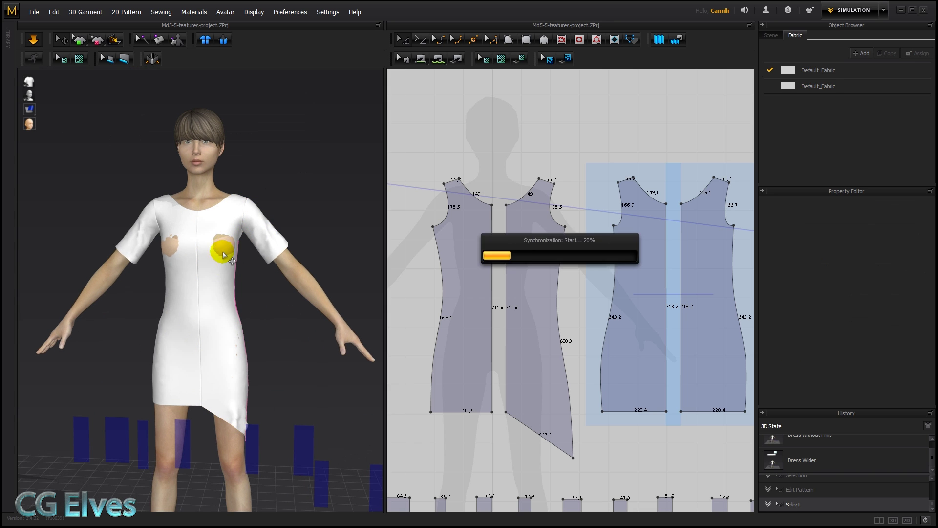
pyautogui.click(222, 246)
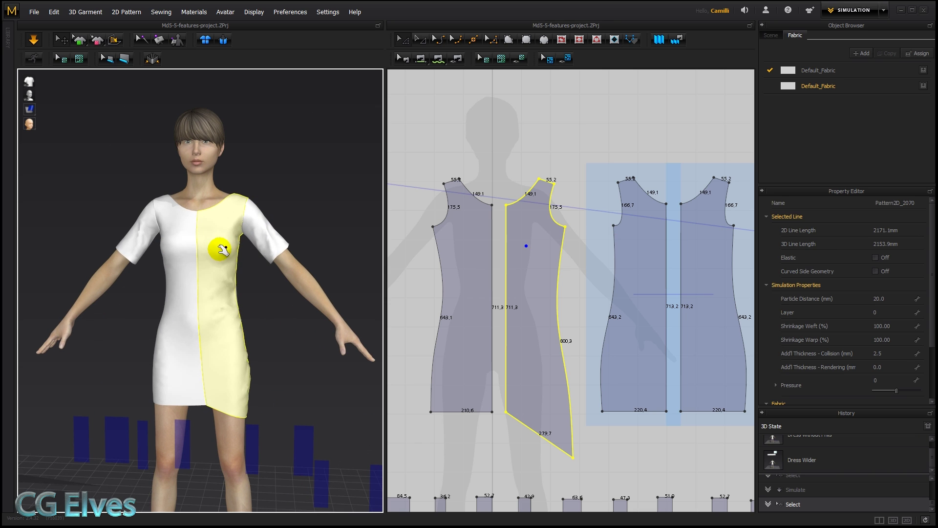
pyautogui.click(276, 318)
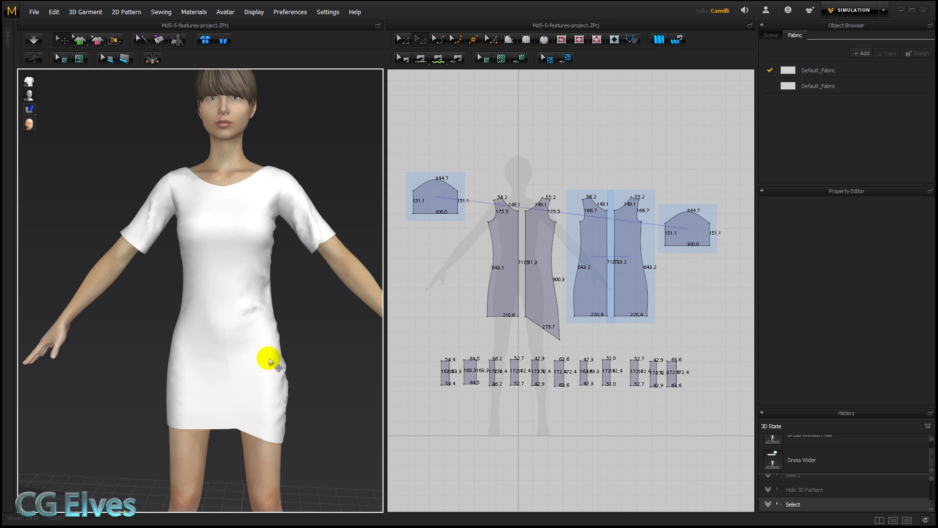
# Examine the asymmetric front hem on the avatar and the floral texture on the longer front piece
pyautogui.moveTo(314, 299); pyautogui.dragTo(237, 317, button='right')
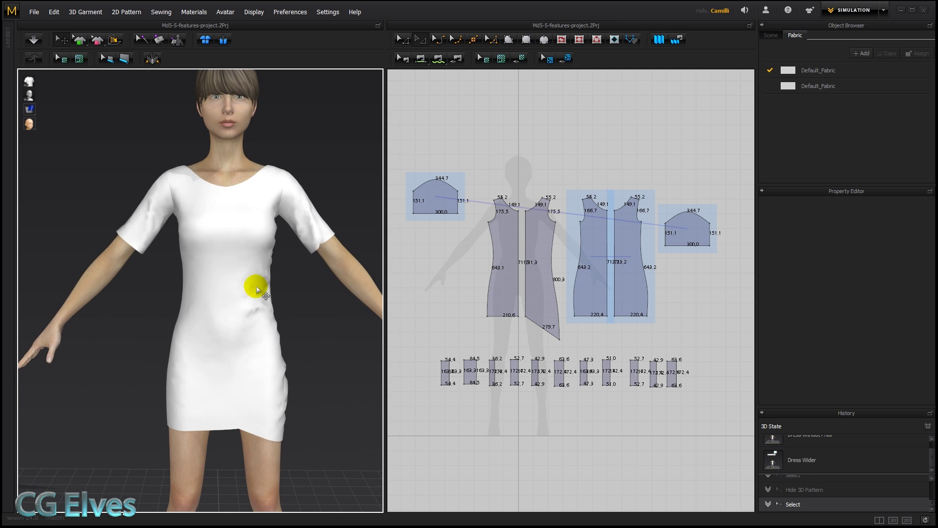
pyautogui.click(307, 236)
pyautogui.click(265, 269)
pyautogui.click(240, 184)
pyautogui.click(230, 318)
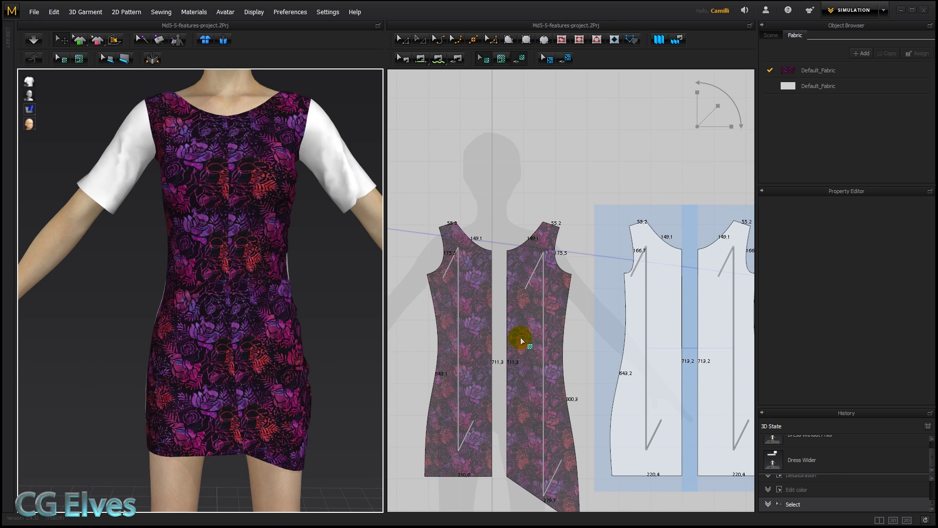
pyautogui.click(522, 340)
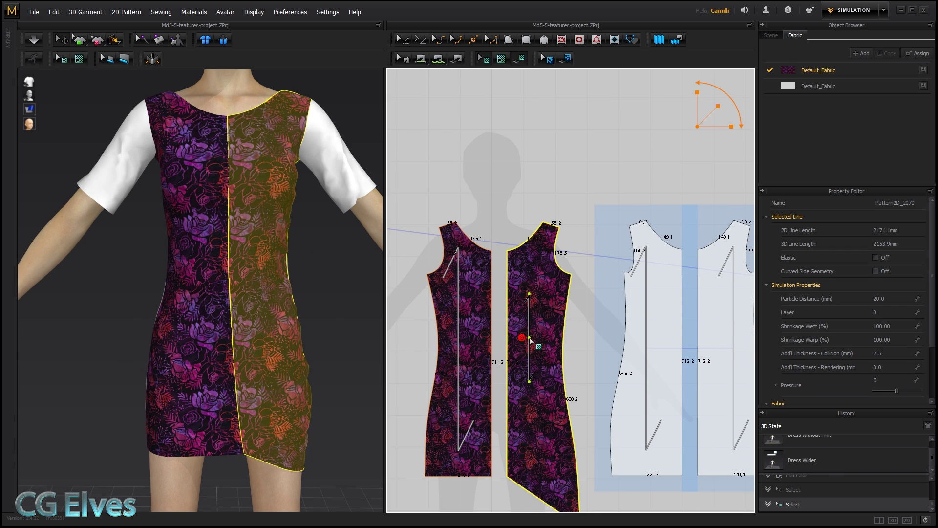
pyautogui.click(371, 275)
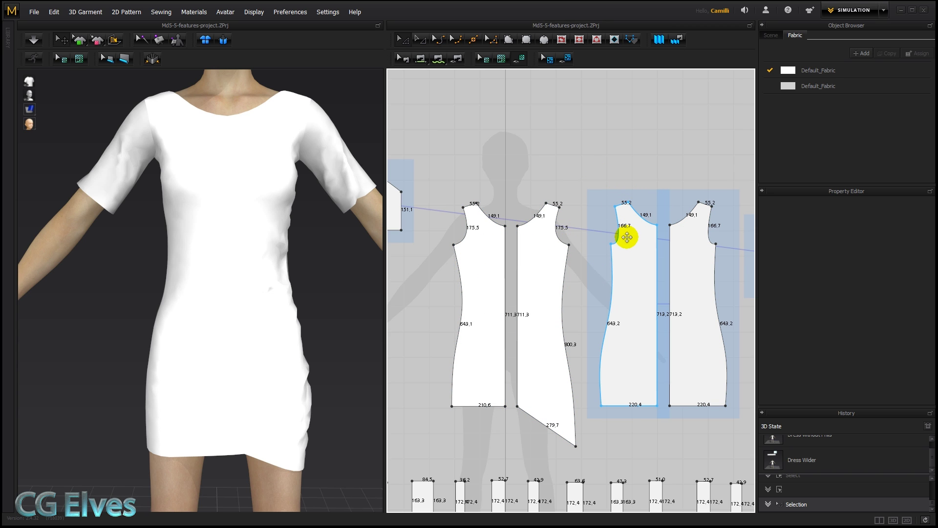
# Extend the symmetric back pieces' shoulder edges to about 73 mm and lower their hem to side lengths of about 680 mm
pyautogui.click(616, 209)
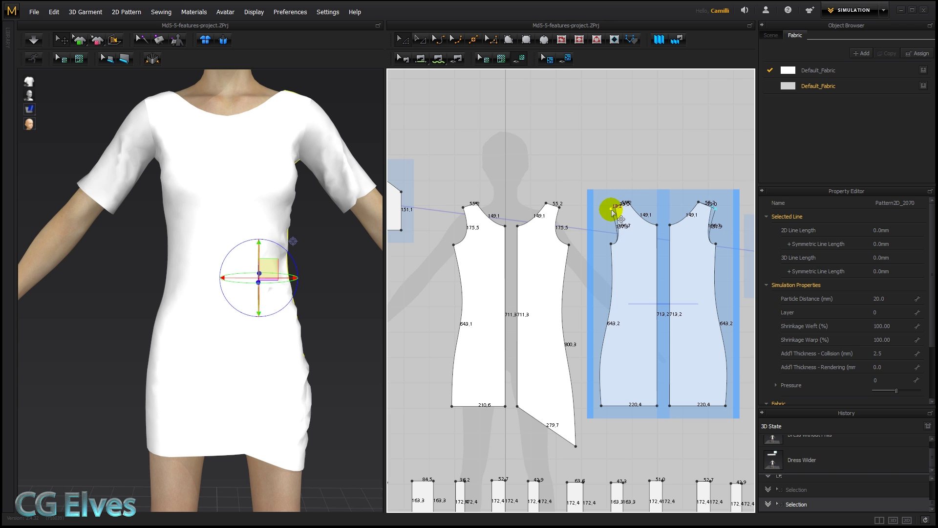
pyautogui.moveTo(613, 212); pyautogui.dragTo(612, 212)
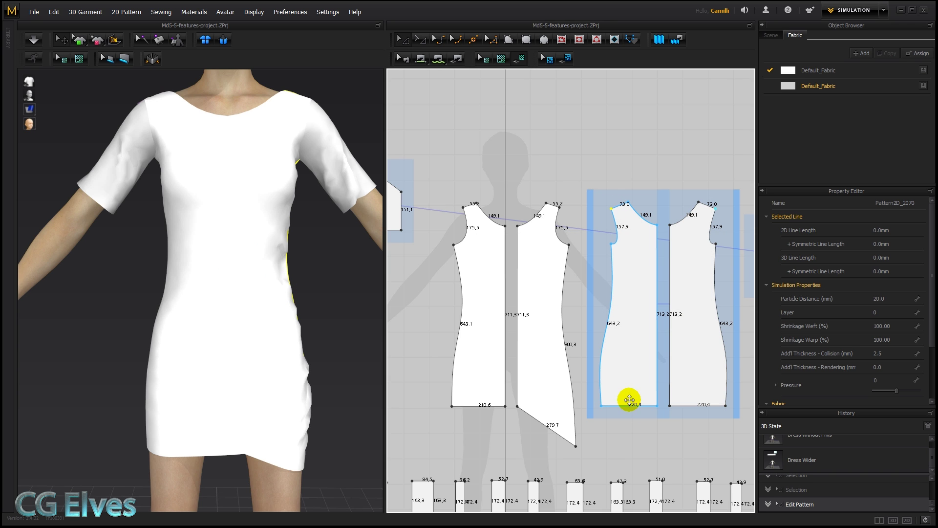
pyautogui.moveTo(629, 407); pyautogui.dragTo(629, 416)
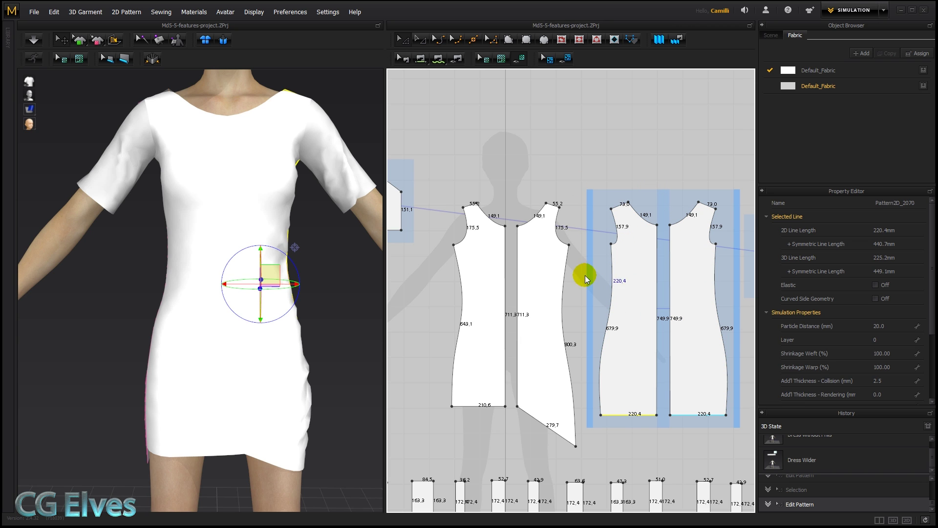
# Compare the merge options for a single front centre edge with those for the symmetric back's centre edge
pyautogui.rightClick(506, 238)
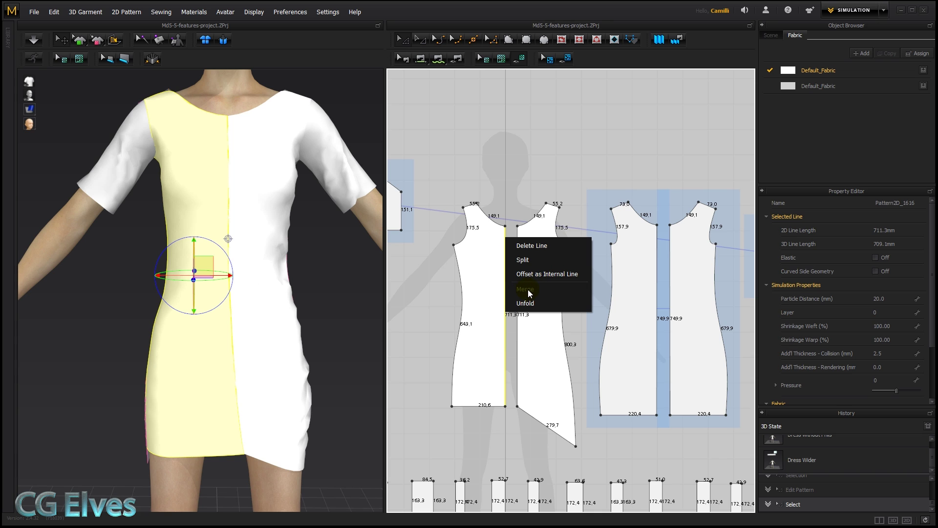
pyautogui.click(631, 268)
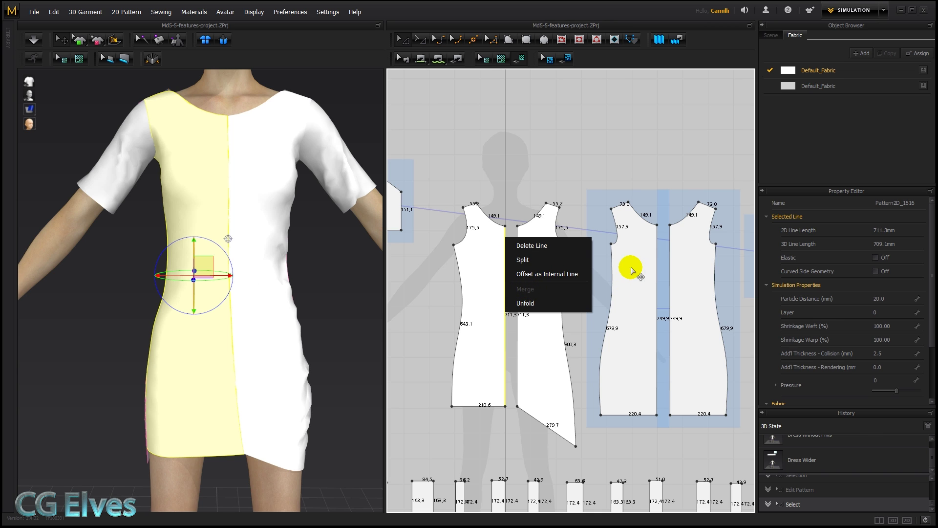
pyautogui.rightClick(657, 251)
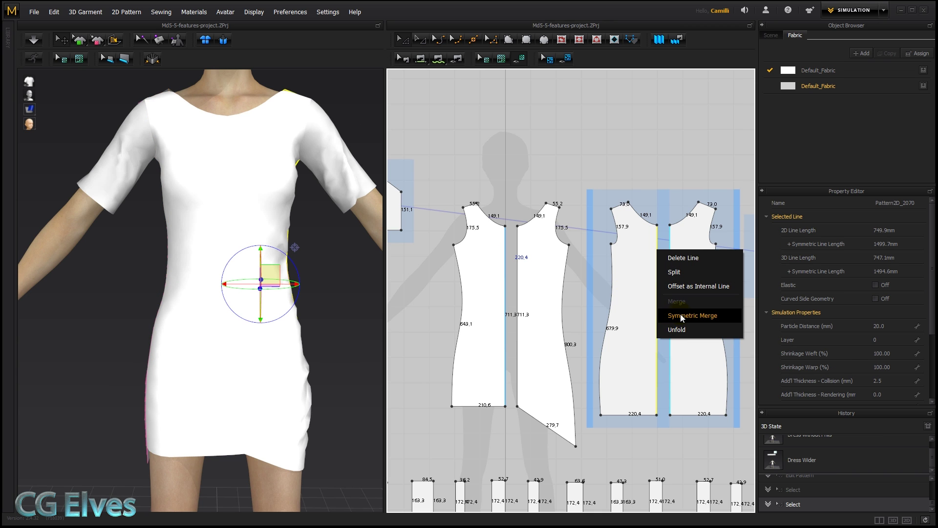
pyautogui.click(560, 166)
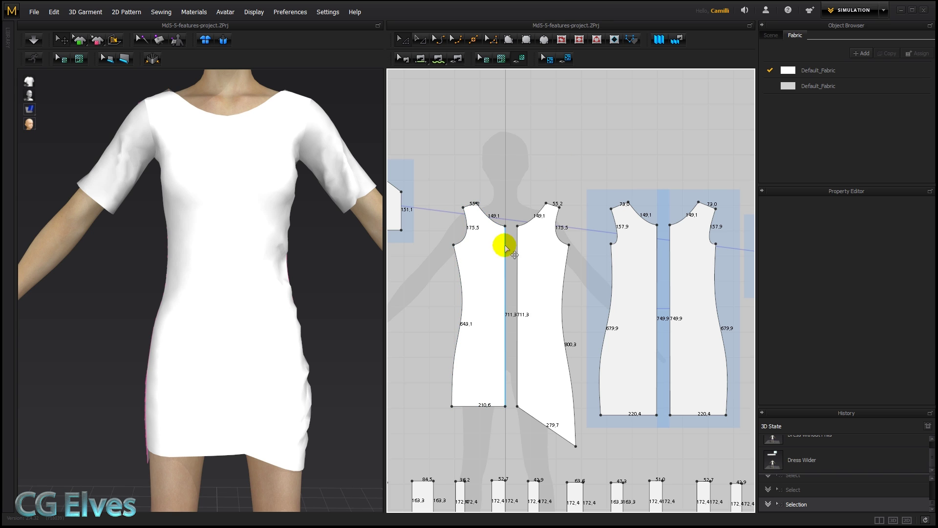
pyautogui.rightClick(505, 245)
pyautogui.click(513, 186)
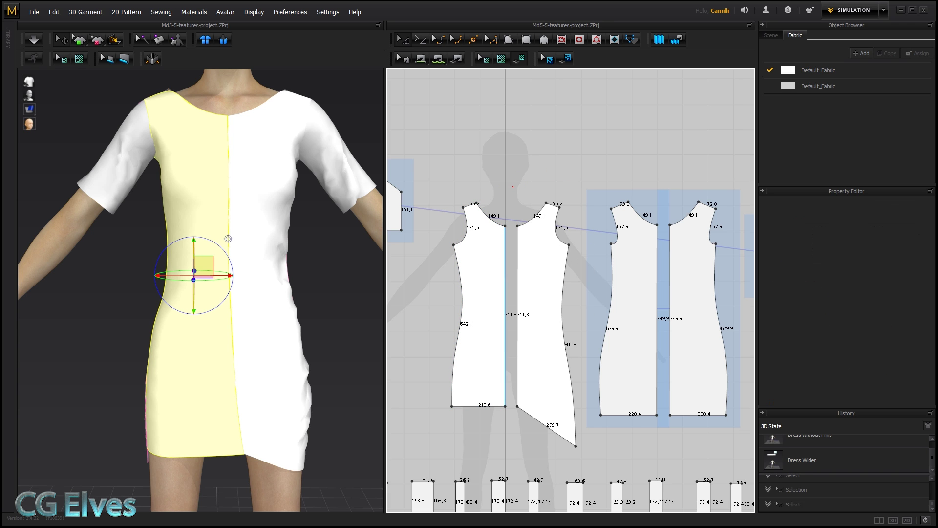
# Merge the two front pieces along their centre edges into one asymmetric front pattern
pyautogui.click(506, 235)
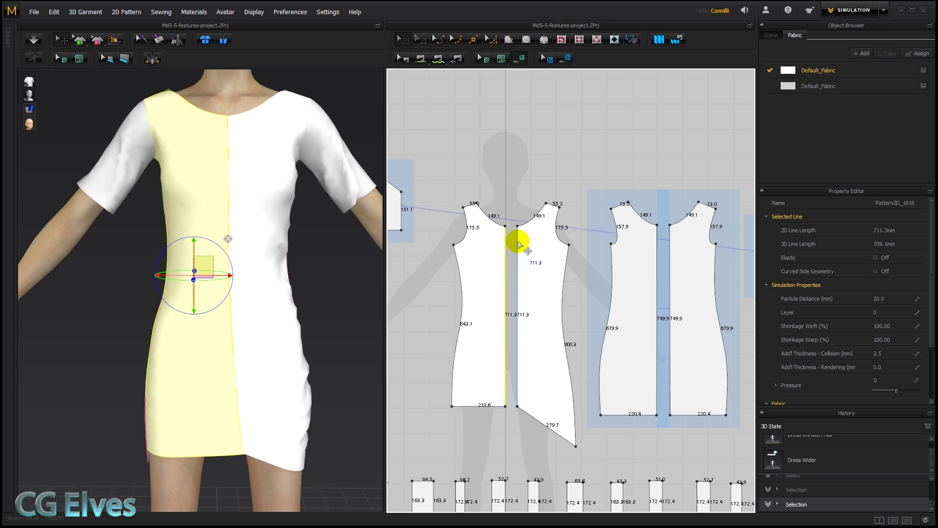
pyautogui.keyDown('shift'); pyautogui.click(519, 243); pyautogui.keyUp('shift')
pyautogui.rightClick(519, 242)
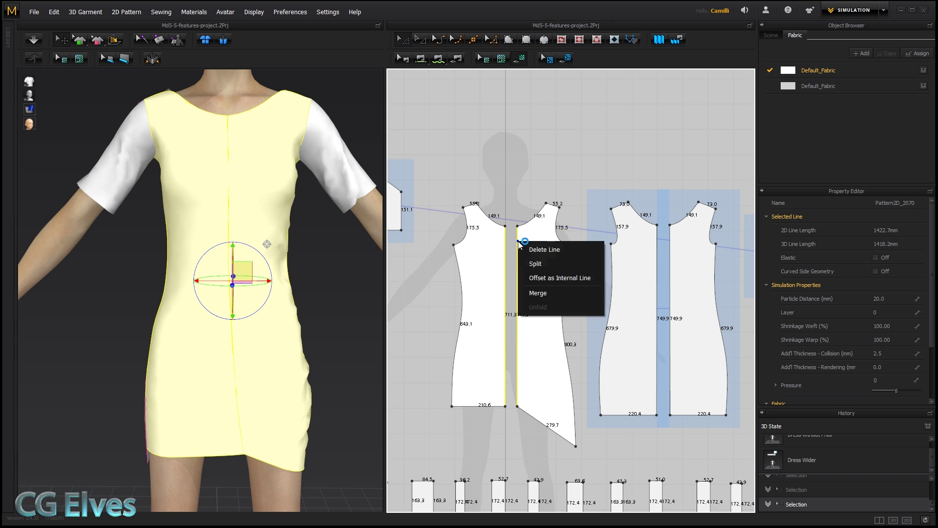
pyautogui.click(561, 295)
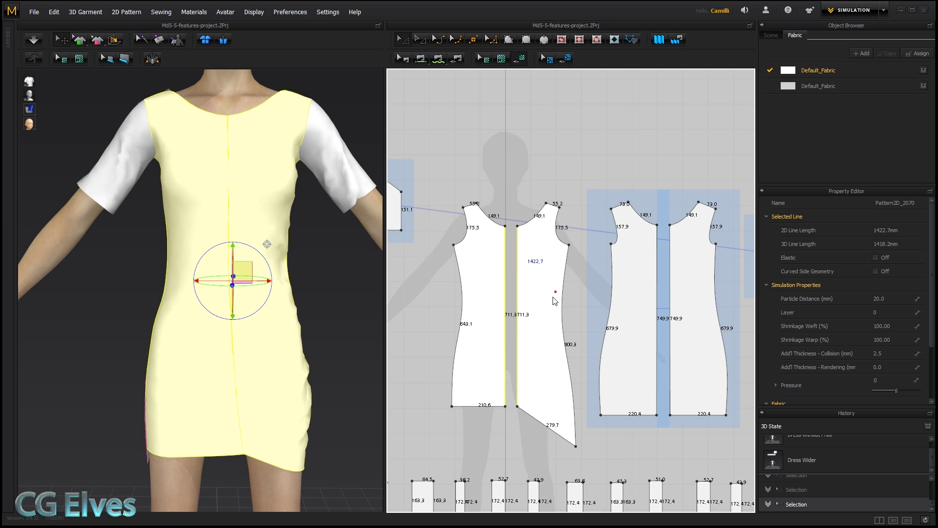
pyautogui.click(541, 147)
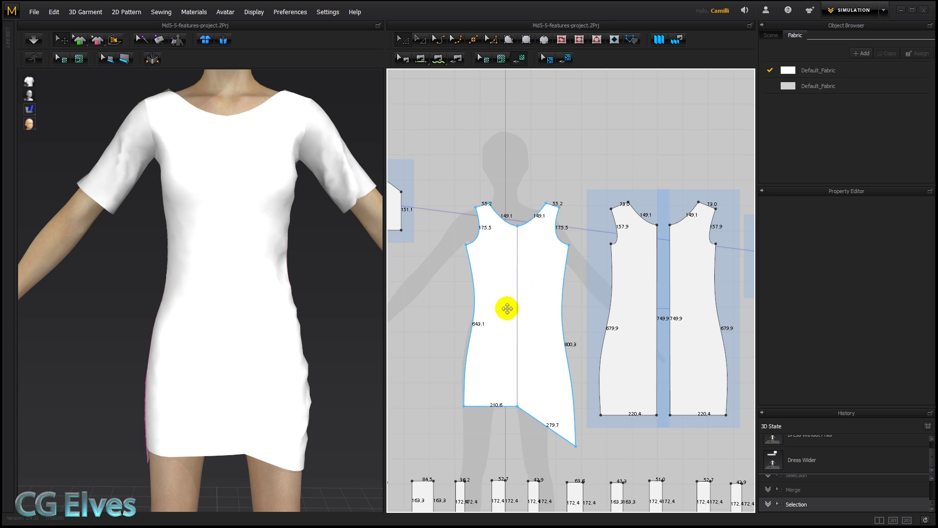
# Shift the merged front piece away from the back pieces, with the patterns shown translucent
pyautogui.moveTo(507, 310); pyautogui.dragTo(495, 310)
pyautogui.click(553, 180)
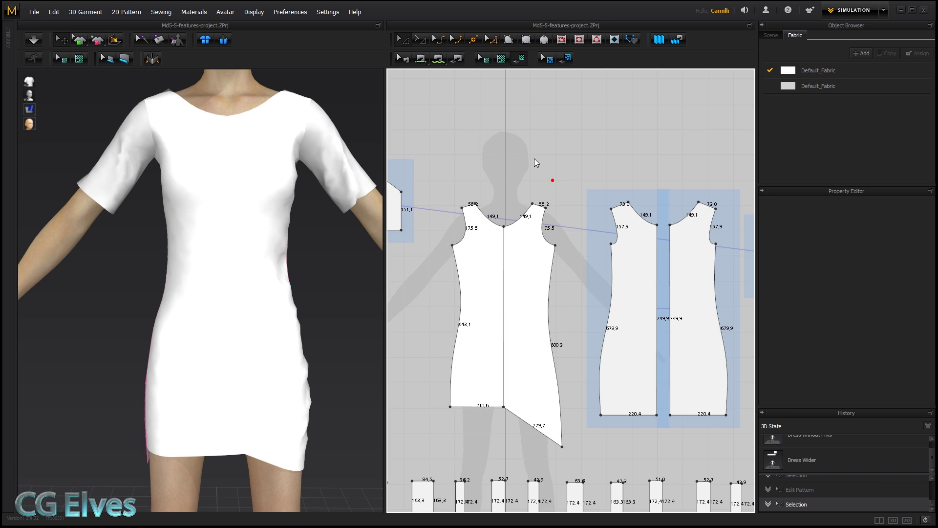
pyautogui.click(521, 58)
pyautogui.moveTo(528, 289); pyautogui.dragTo(517, 289)
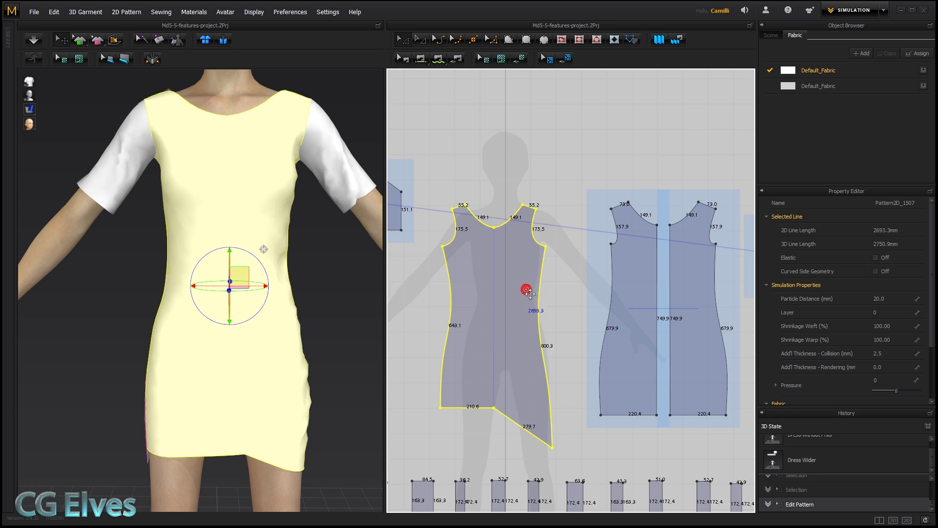
pyautogui.click(495, 209)
# Examine the merged front's neckline, hem and centre line alongside the unmerged symmetric back pieces
pyautogui.click(469, 398)
pyautogui.click(490, 409)
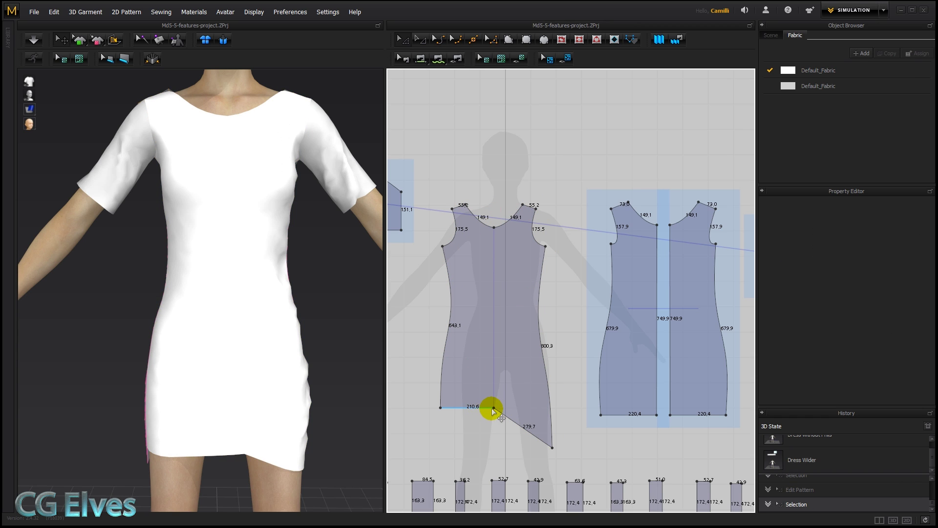
pyautogui.click(487, 219)
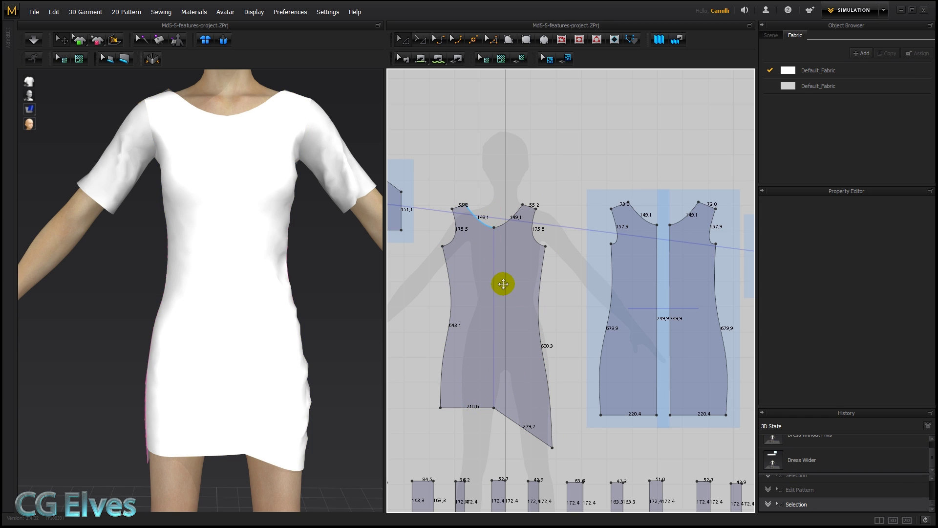
pyautogui.click(567, 288)
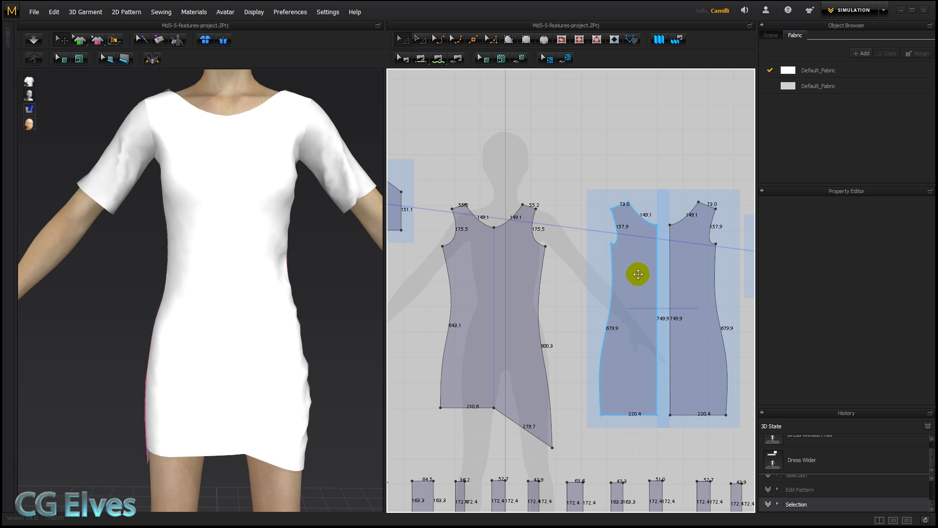
pyautogui.click(697, 287)
pyautogui.click(663, 298)
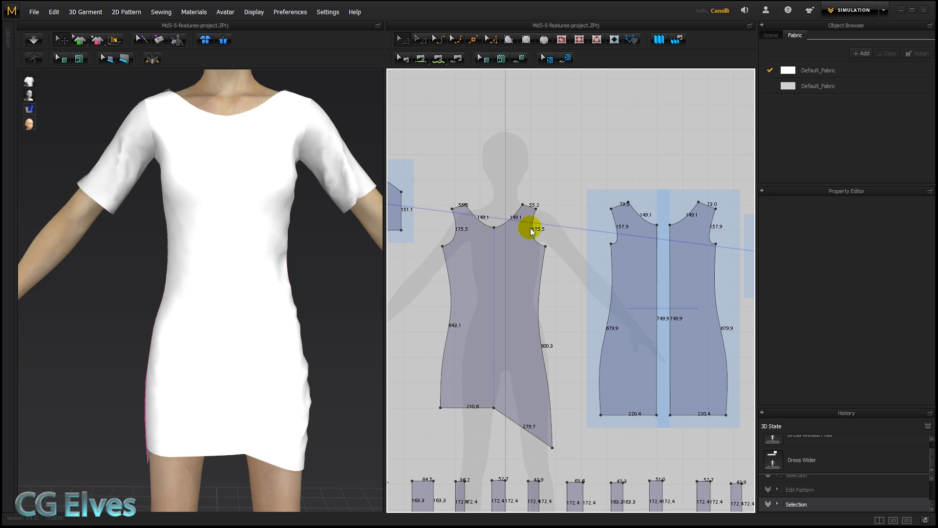
pyautogui.click(483, 264)
# Draw two rectangular patterns above the dress pieces, about 632 × 307 mm and 116 × 372 mm
pyautogui.moveTo(492, 269); pyautogui.dragTo(516, 353, button='middle')
pyautogui.moveTo(512, 142); pyautogui.dragTo(519, 255, button='middle')
pyautogui.press('s')
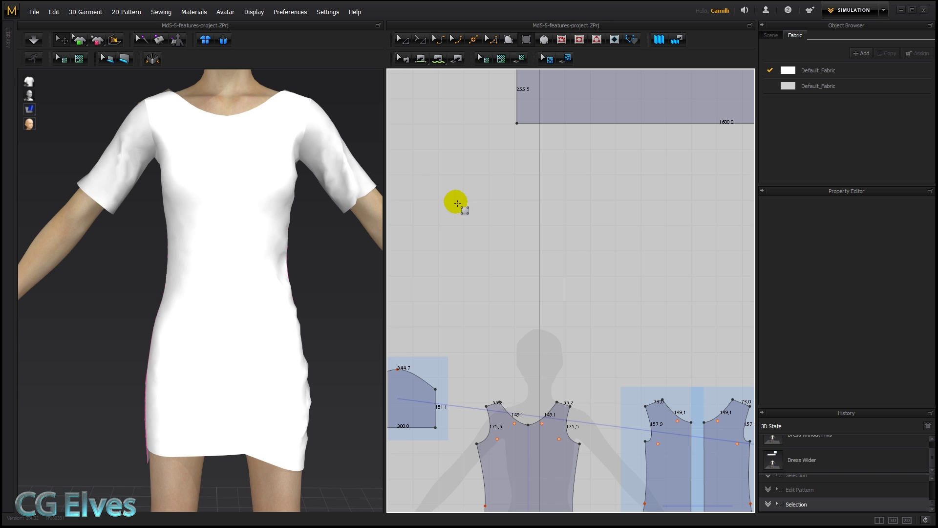
pyautogui.moveTo(551, 245); pyautogui.dragTo(609, 274)
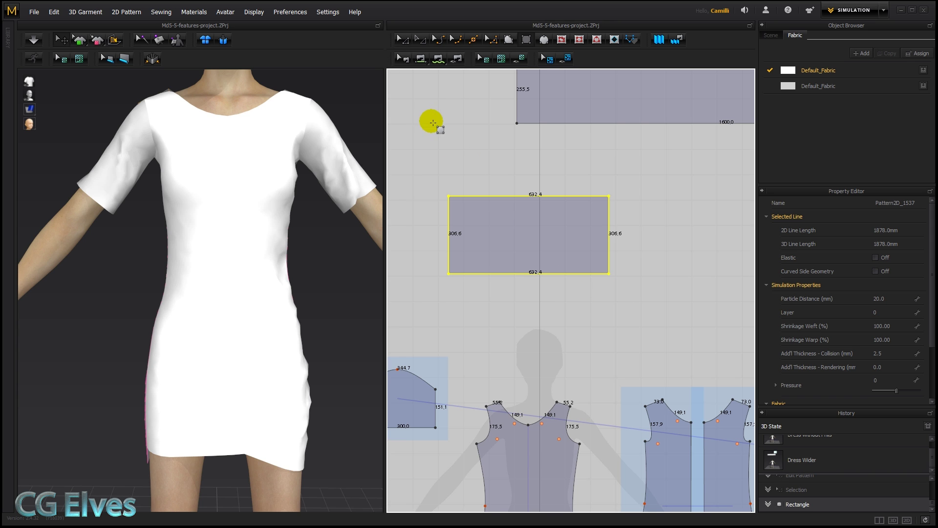
pyautogui.moveTo(469, 189); pyautogui.dragTo(467, 187)
# Clear the long 1600 mm strip out of the way and place the narrow rectangle above the wide rectangle
pyautogui.moveTo(486, 251); pyautogui.dragTo(503, 294, button='middle')
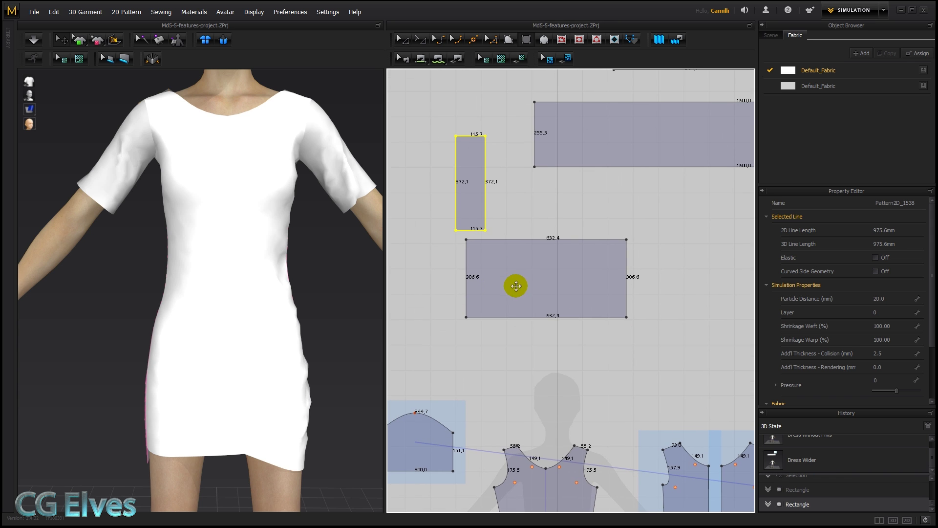
pyautogui.press('a')
pyautogui.moveTo(525, 277); pyautogui.dragTo(512, 281)
pyautogui.moveTo(640, 122); pyautogui.dragTo(697, 23)
pyautogui.moveTo(560, 181); pyautogui.dragTo(605, 155, button='middle')
pyautogui.click(605, 154)
pyautogui.click(515, 137)
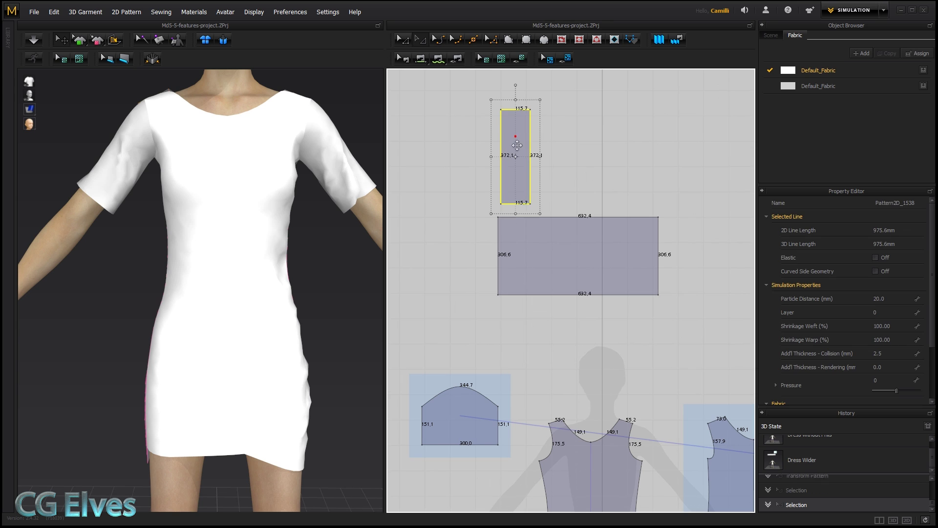
pyautogui.moveTo(516, 137)
pyautogui.mouseDown()
pyautogui.moveTo(518, 158)
pyautogui.moveTo(519, 136)
pyautogui.mouseUp()
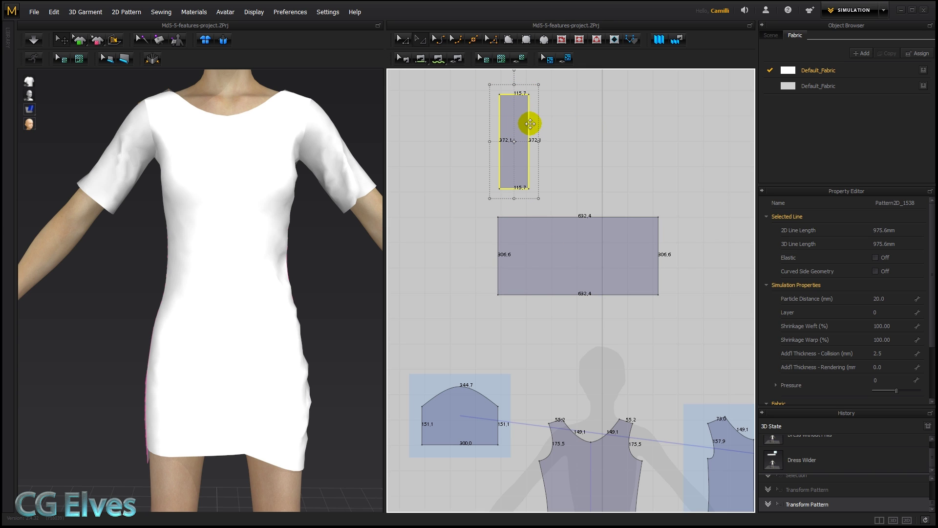
pyautogui.click(590, 122)
# Add three points along the narrow rectangle's right edge and pull the middle point and upper corner outward into two pointed spikes
pyautogui.click(529, 107)
pyautogui.click(529, 117)
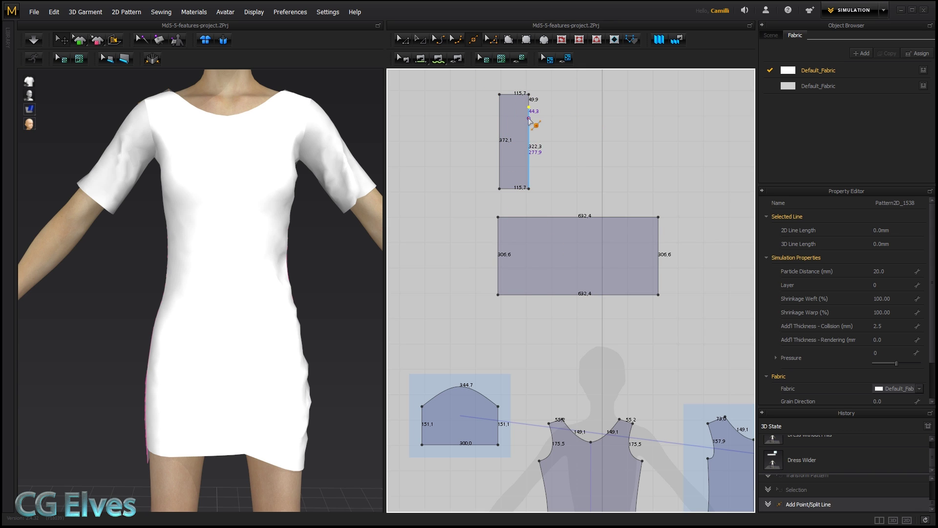
pyautogui.click(529, 138)
pyautogui.press('z')
pyautogui.moveTo(528, 118); pyautogui.dragTo(593, 117)
pyautogui.click(531, 96)
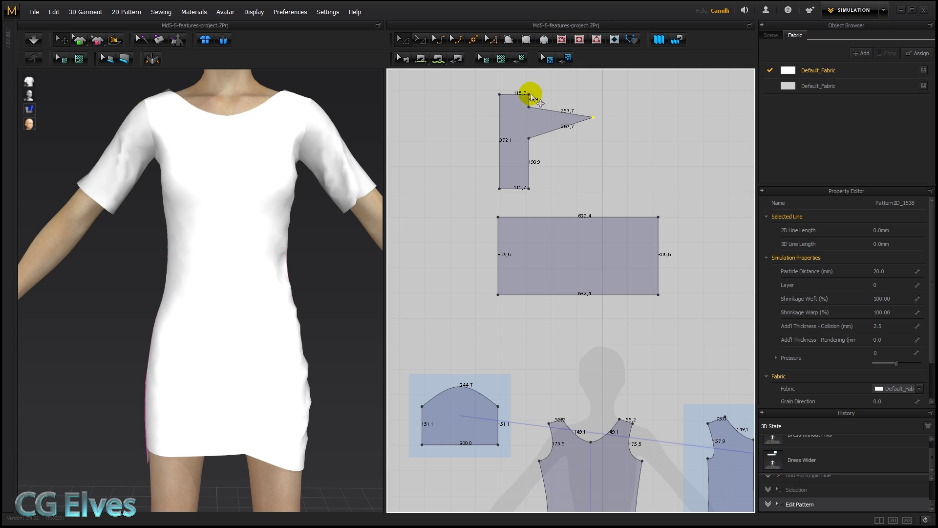
pyautogui.click(595, 151)
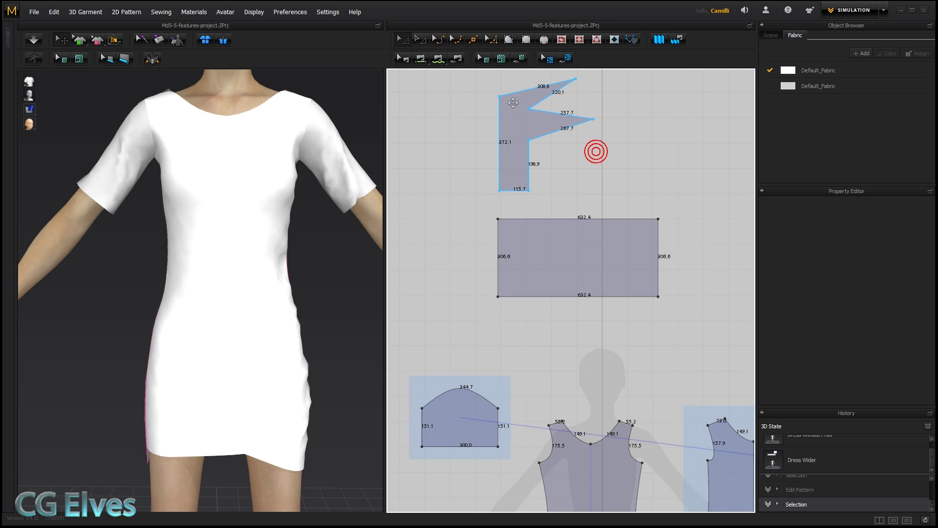
pyautogui.moveTo(511, 118); pyautogui.dragTo(503, 137)
pyautogui.click(528, 221)
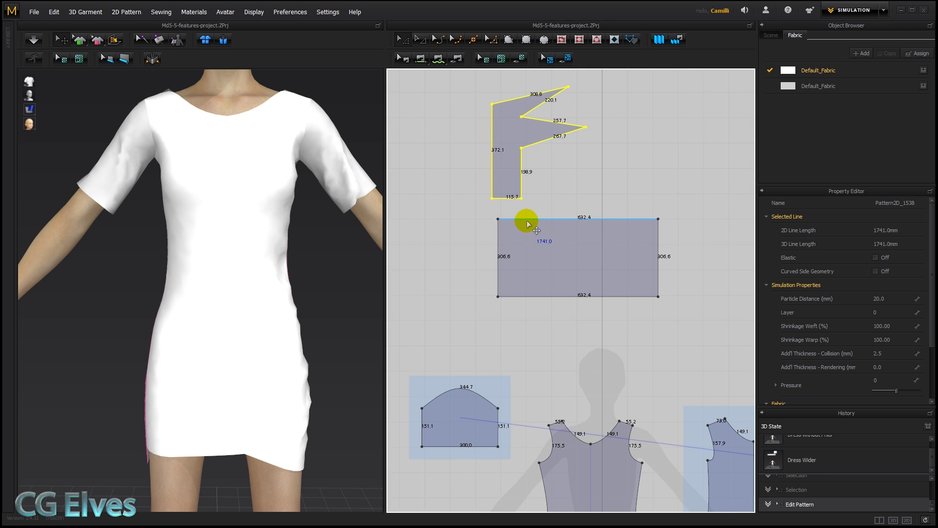
# Split the wide rectangle's upper edge near its left end and raise the short segment into a leg about 228 mm tall
pyautogui.press('x')
pyautogui.click(524, 219)
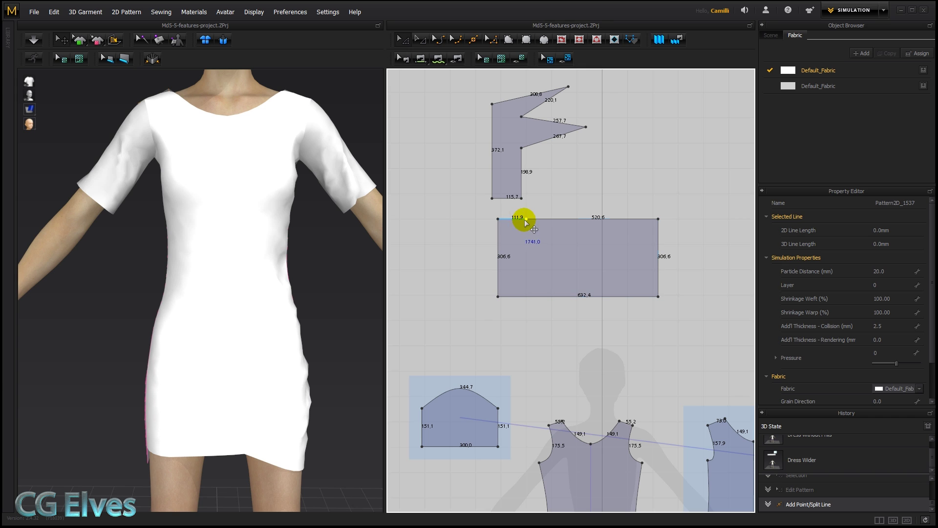
pyautogui.press('z')
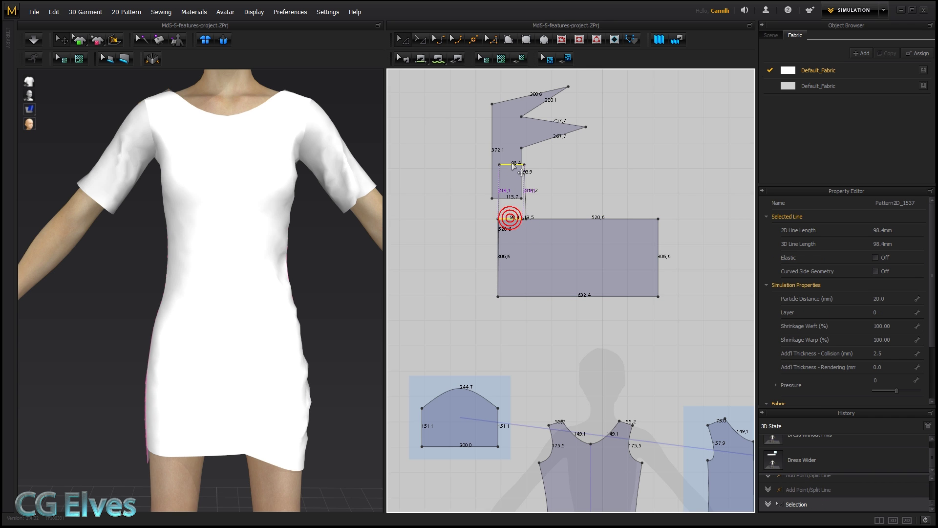
pyautogui.moveTo(508, 219); pyautogui.dragTo(510, 161)
# Overlay the spiked pattern on the wide rectangle's raised leg to compare them, and move it aside
pyautogui.moveTo(510, 121); pyautogui.dragTo(514, 145)
pyautogui.click(620, 168)
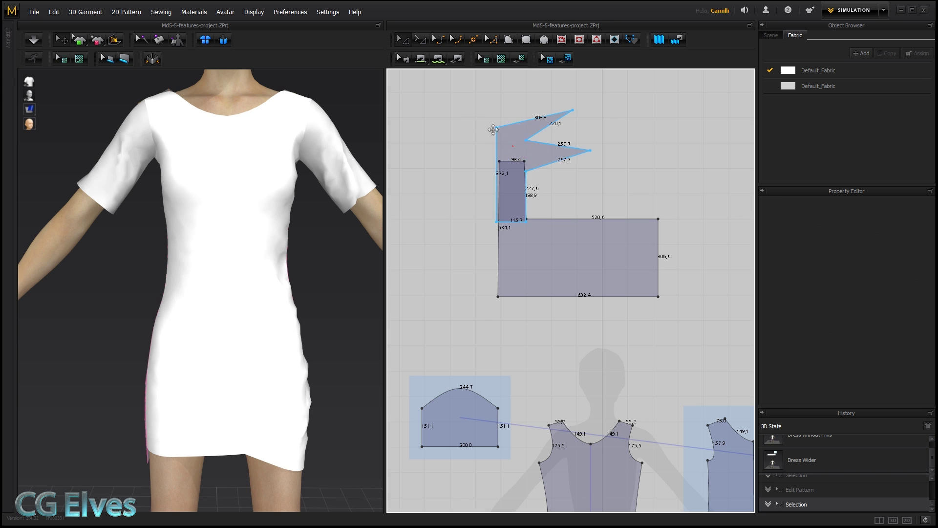
pyautogui.moveTo(513, 146); pyautogui.dragTo(440, 123)
pyautogui.click(562, 166)
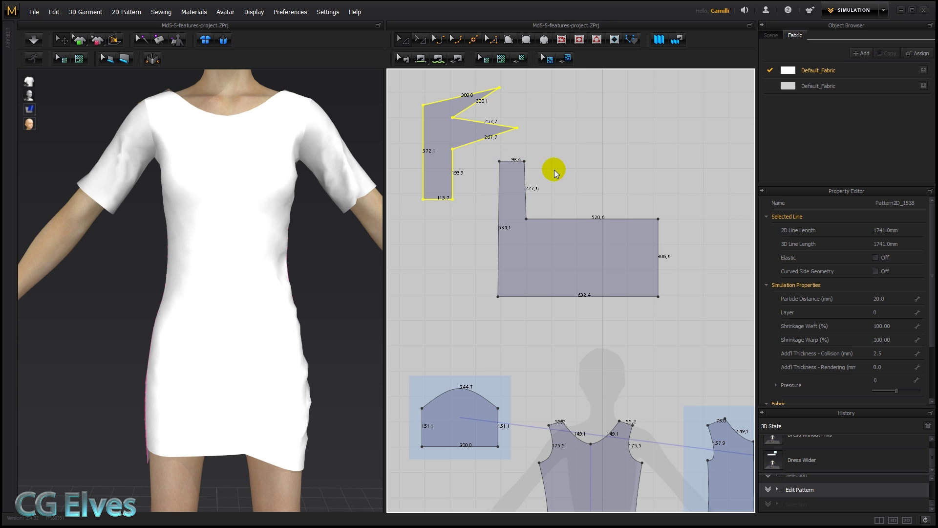
# Undo the spiked pattern's last moves, the raised leg and the edge splits on the wide rectangle
pyautogui.hotkey('ctrl', 'z')
pyautogui.hotkey('ctrl', 'z')
pyautogui.hotkey('ctrl', 'z')
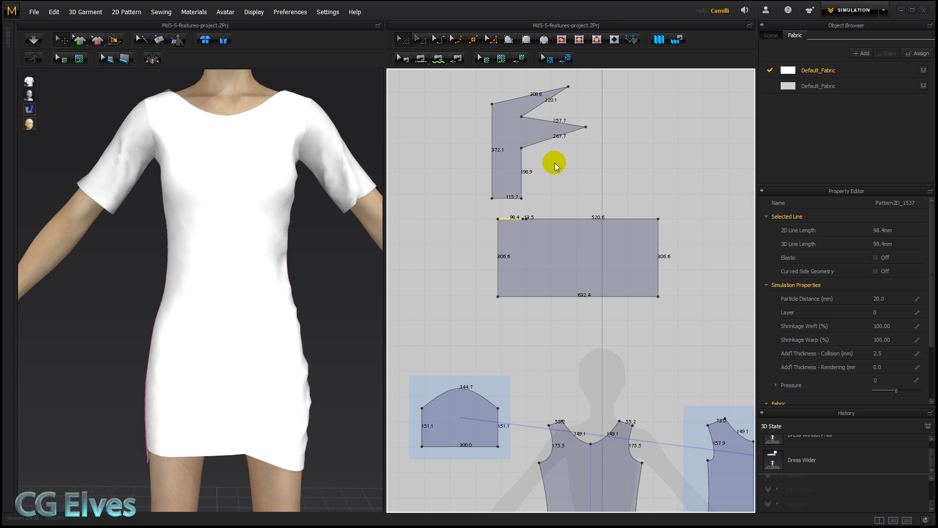
pyautogui.hotkey('ctrl', 'z')
pyautogui.hotkey('ctrl', 'z')
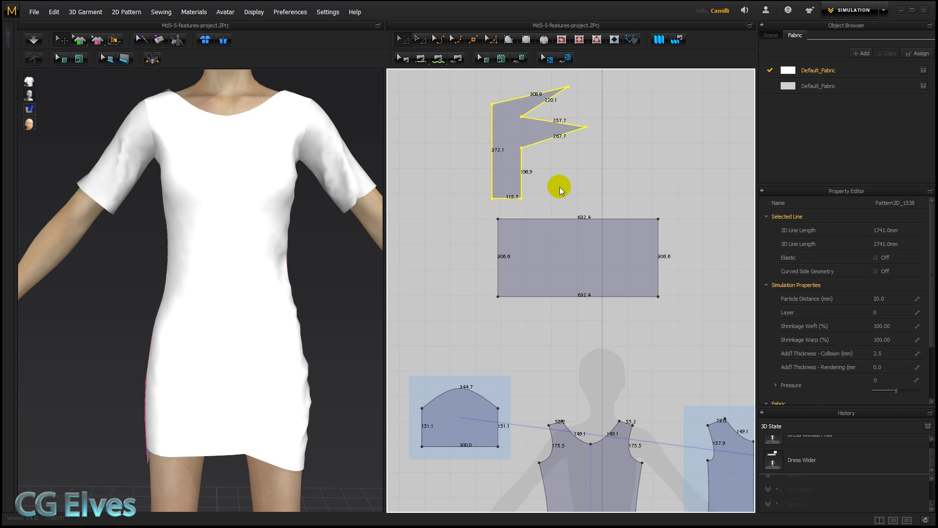
# Place the spiked pattern above the wide rectangle's left end and merge its lower edge with the rectangle's upper edge
pyautogui.moveTo(502, 157); pyautogui.dragTo(513, 161)
pyautogui.click(565, 185)
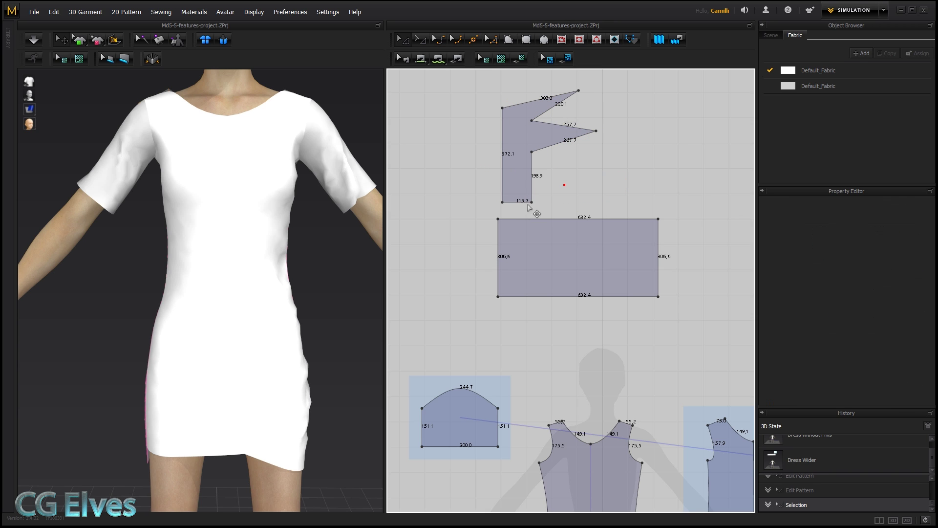
pyautogui.click(519, 202)
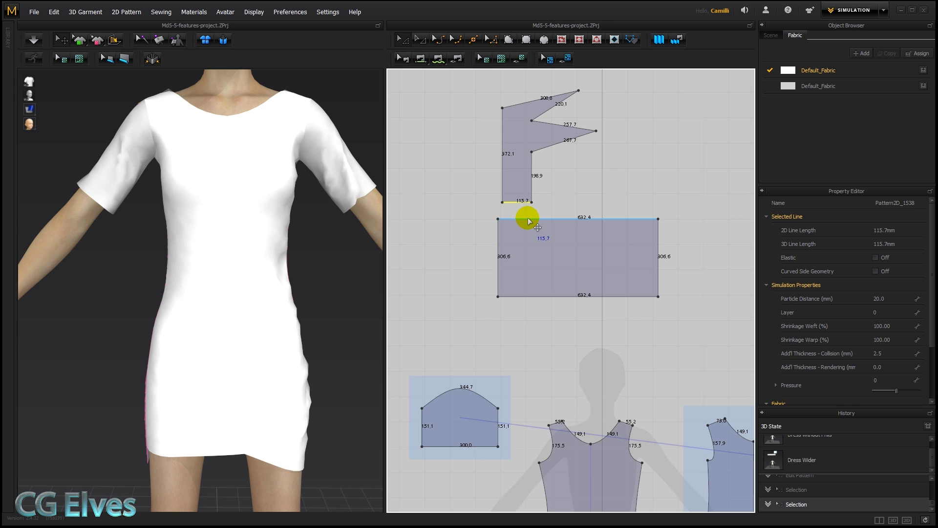
pyautogui.keyDown('shift'); pyautogui.click(529, 219); pyautogui.keyUp('shift')
pyautogui.rightClick(527, 218)
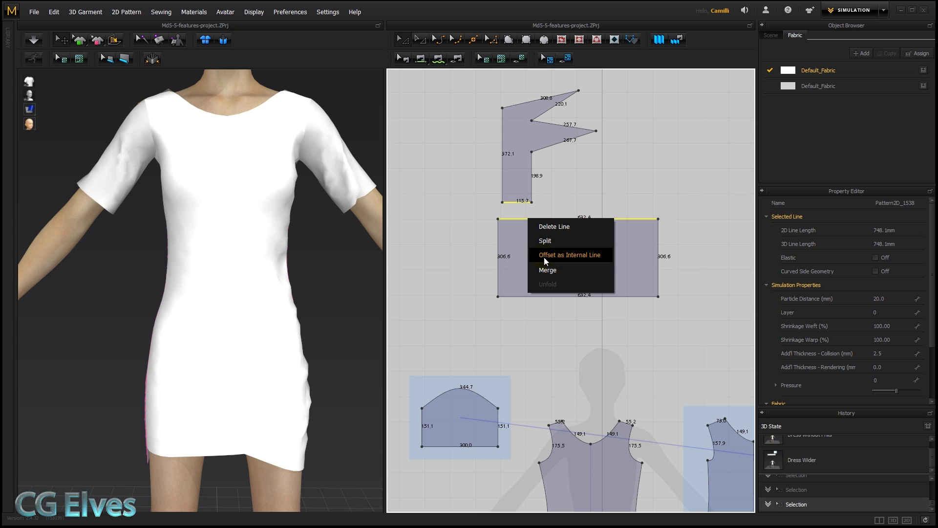
pyautogui.click(547, 270)
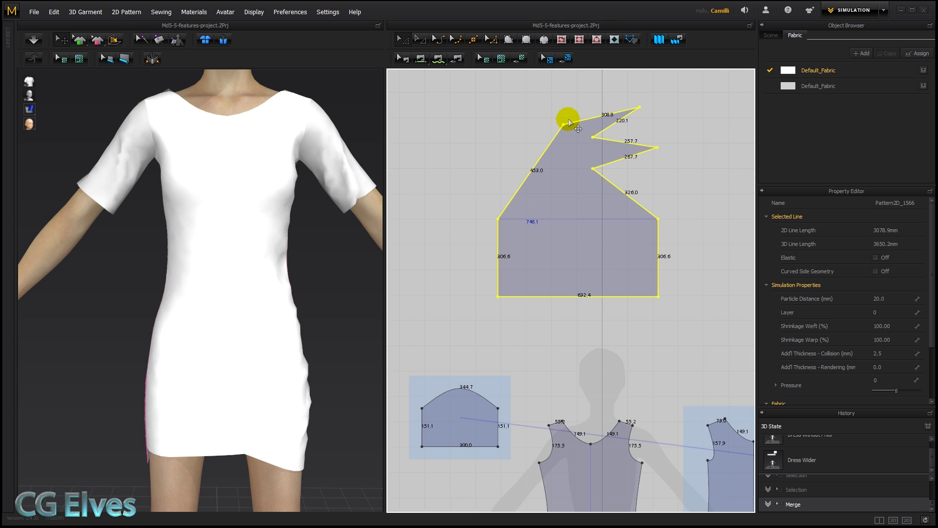
# Check the merged shape's stretched outline and undo the merge of the two practice patterns
pyautogui.click(655, 183)
pyautogui.click(593, 201)
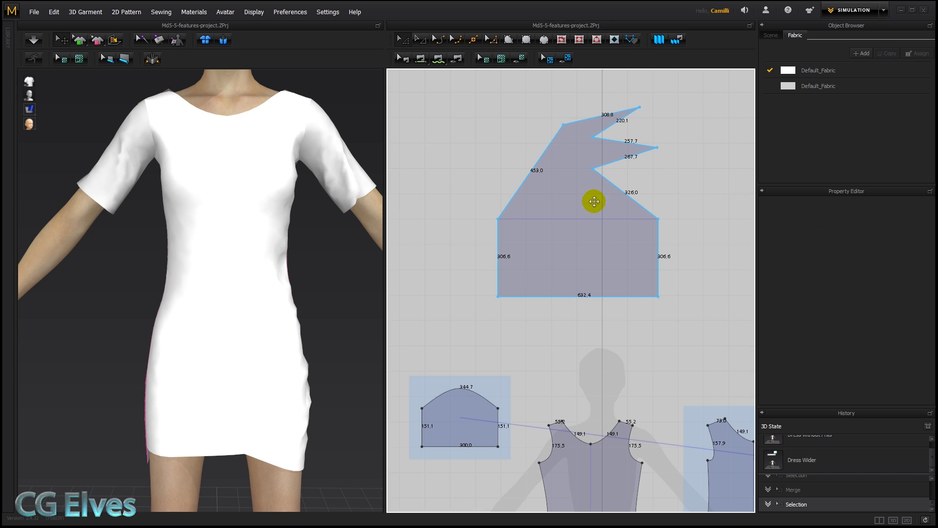
pyautogui.hotkey('ctrl', 'z')
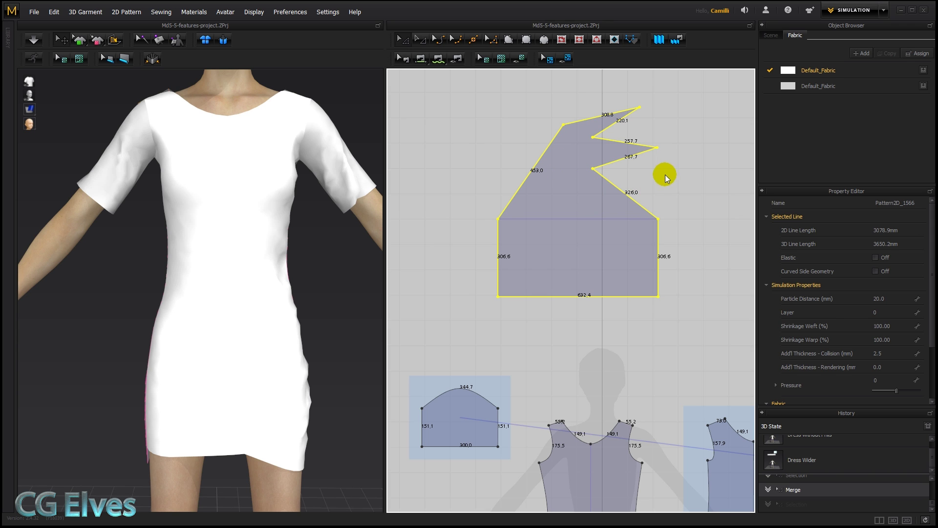
pyautogui.hotkey('ctrl', 'z')
pyautogui.click(652, 158)
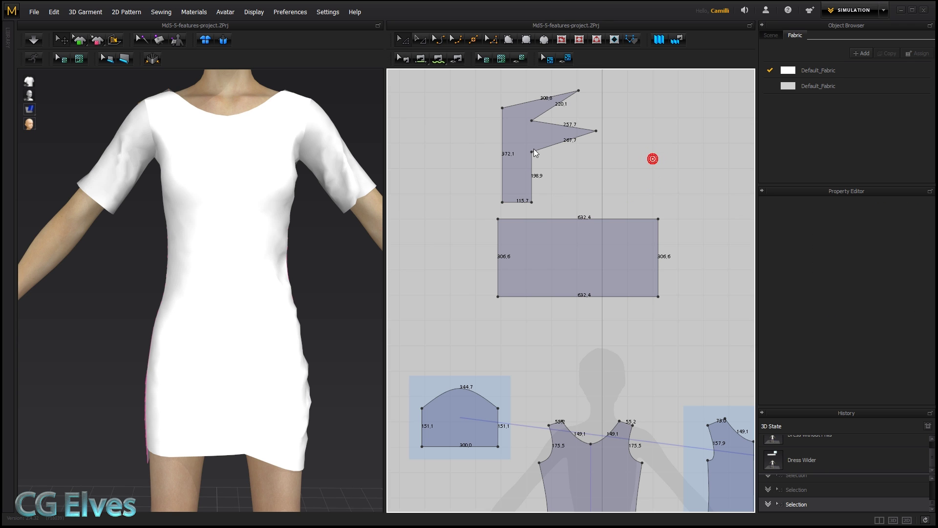
# Move the spiked pattern so that it sits above the middle of the wide rectangle
pyautogui.click(524, 161)
pyautogui.moveTo(524, 160); pyautogui.dragTo(575, 154)
pyautogui.click(608, 184)
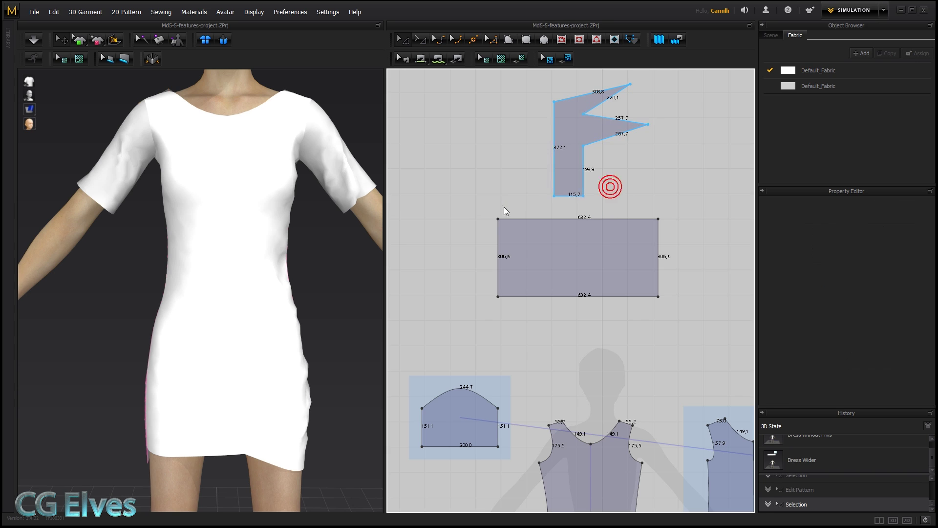
pyautogui.click(558, 110)
pyautogui.click(568, 201)
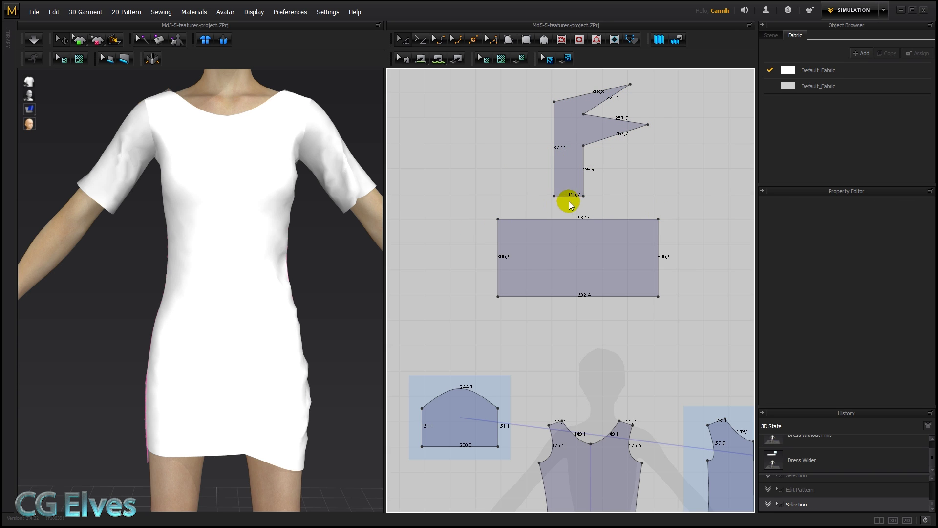
# Merge the spiked pattern's lower edge with the rectangle's full upper edge, and undo the merge
pyautogui.click(564, 195)
pyautogui.keyDown('shift'); pyautogui.click(563, 217); pyautogui.keyUp('shift')
pyautogui.rightClick(563, 218)
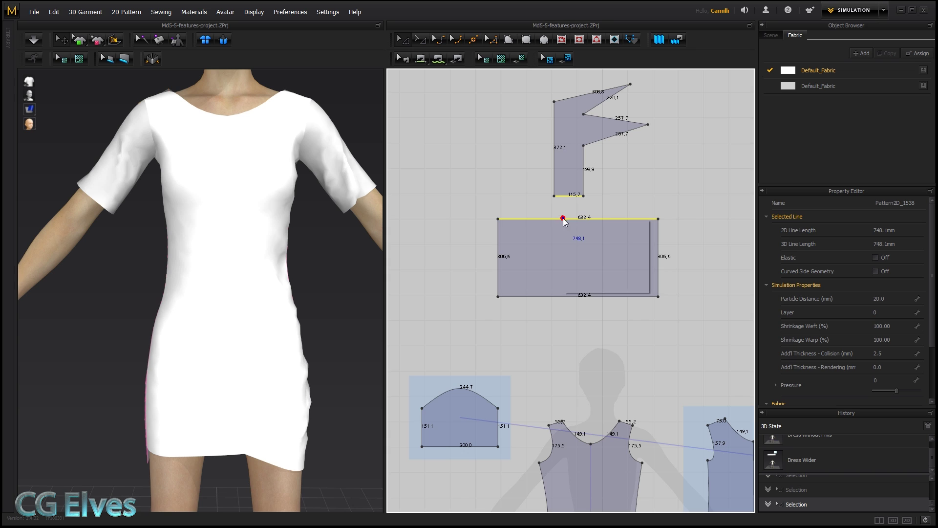
pyautogui.click(580, 266)
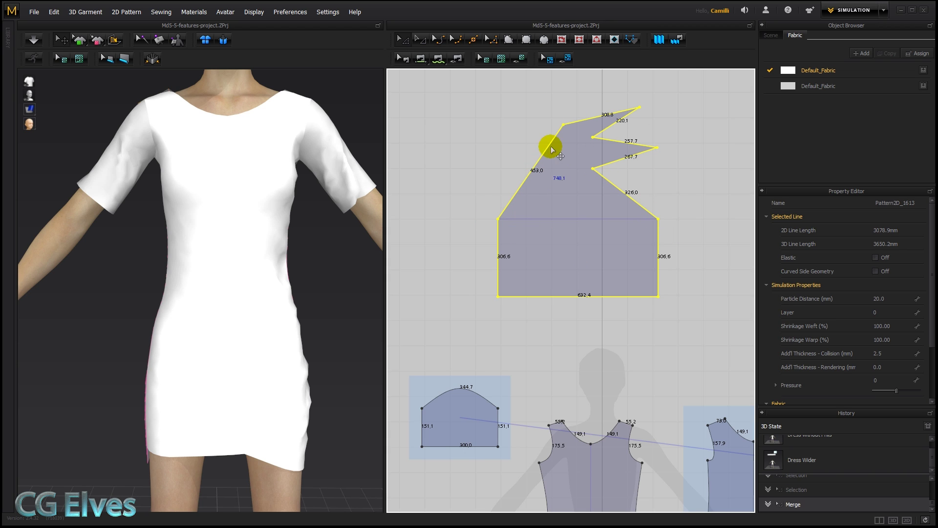
pyautogui.click(668, 176)
pyautogui.hotkey('ctrl', 'z')
pyautogui.hotkey('ctrl', 'z')
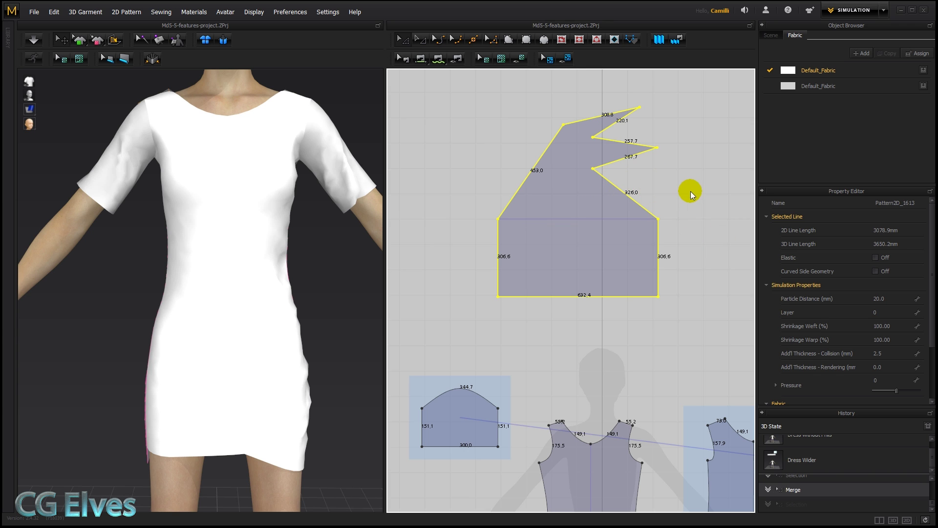
# Move the spiked pattern so that it sits above the left end of the wide rectangle
pyautogui.click(576, 182)
pyautogui.moveTo(576, 183); pyautogui.dragTo(509, 164)
pyautogui.click(560, 186)
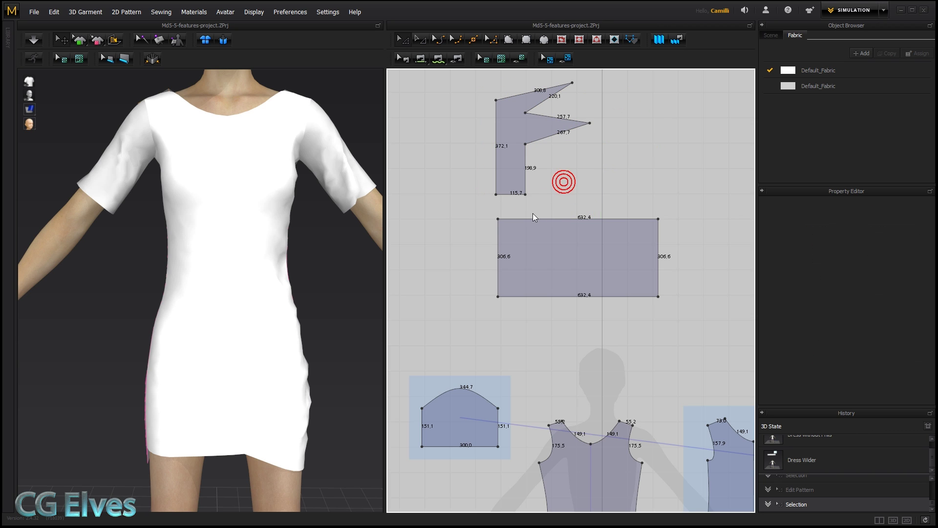
# Split the rectangle's upper edge into two lines, with Line 1 at the left end set to 115.7 mm
pyautogui.click(474, 40)
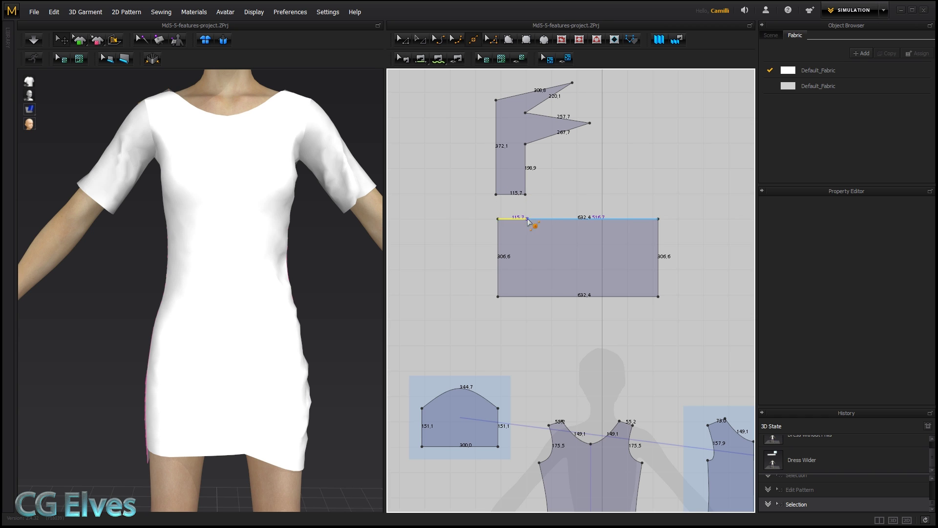
pyautogui.rightClick(526, 218)
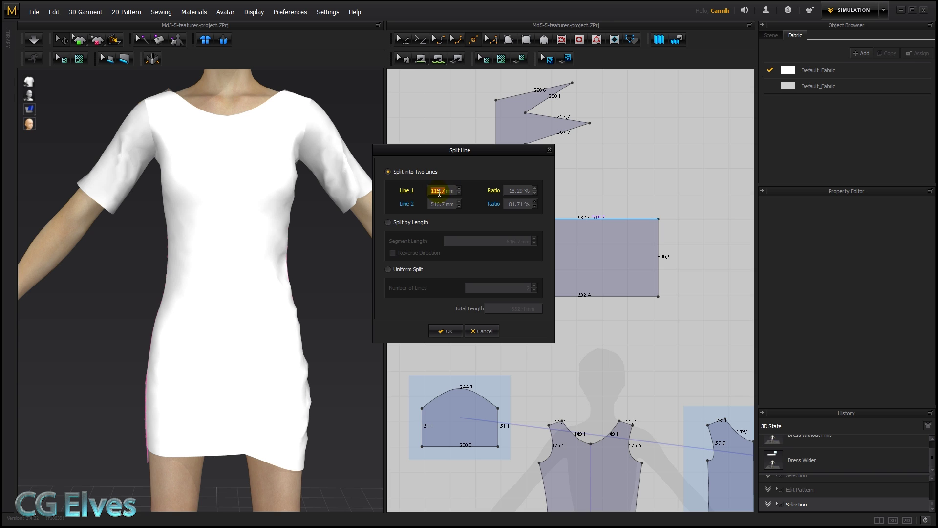
pyautogui.moveTo(466, 148); pyautogui.dragTo(417, 146)
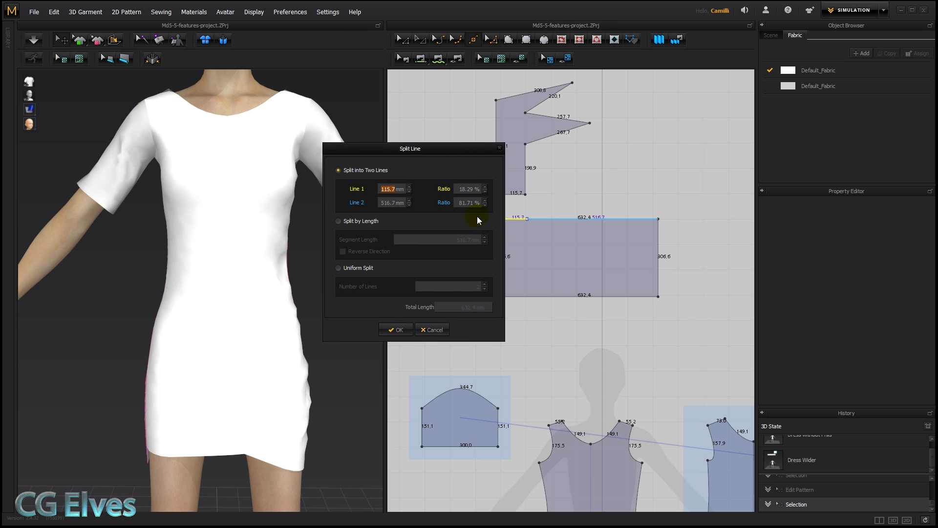
pyautogui.click(398, 330)
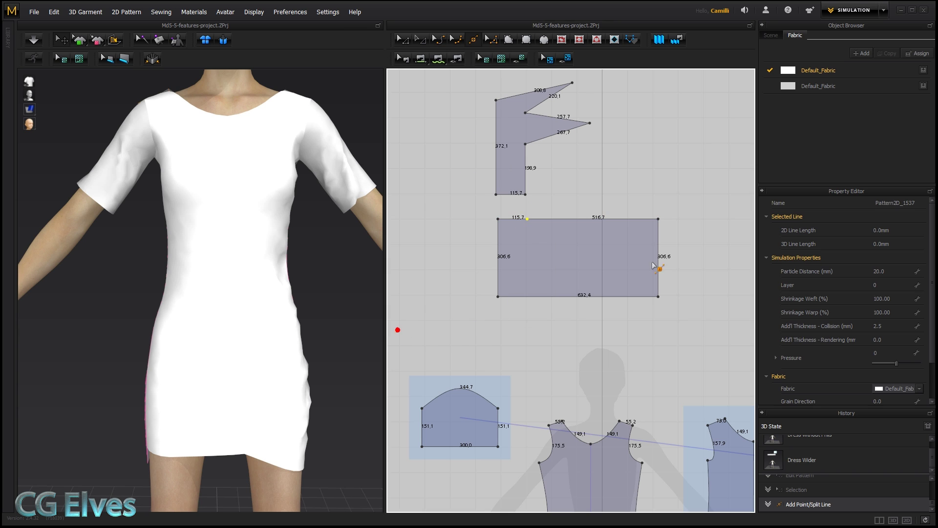
# Merge the spiked pattern's lower edge with the equally long left segment of the rectangle's upper edge, and undo the merge
pyautogui.press('z')
pyautogui.click(508, 194)
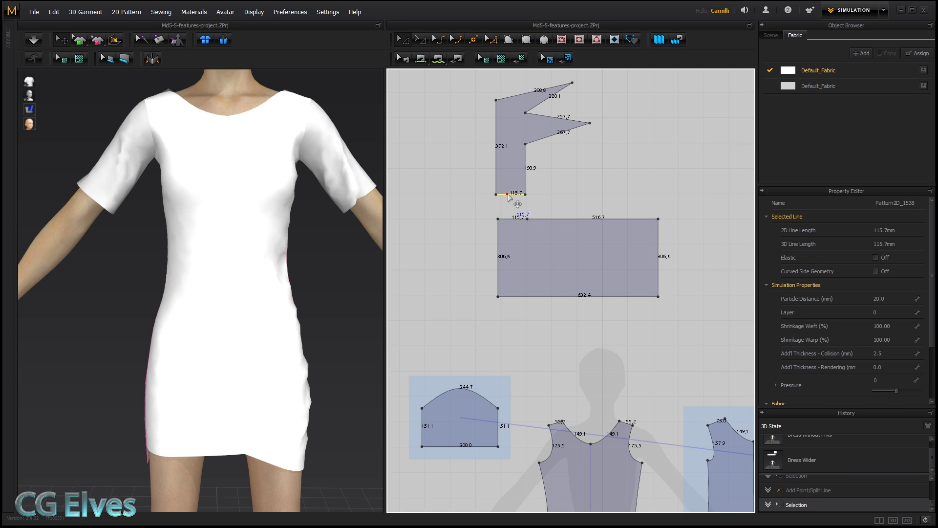
pyautogui.keyDown('shift'); pyautogui.click(512, 223); pyautogui.keyUp('shift')
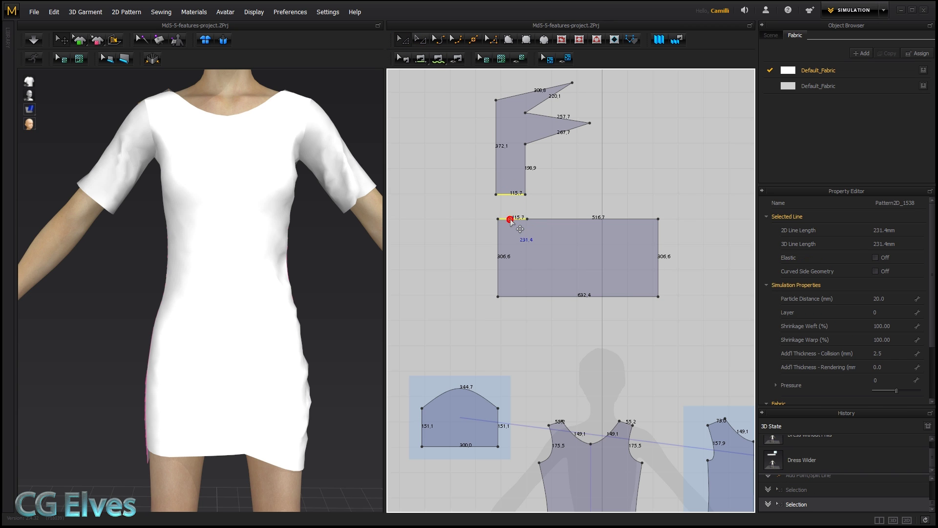
pyautogui.rightClick(511, 219)
pyautogui.click(535, 271)
pyautogui.click(570, 258)
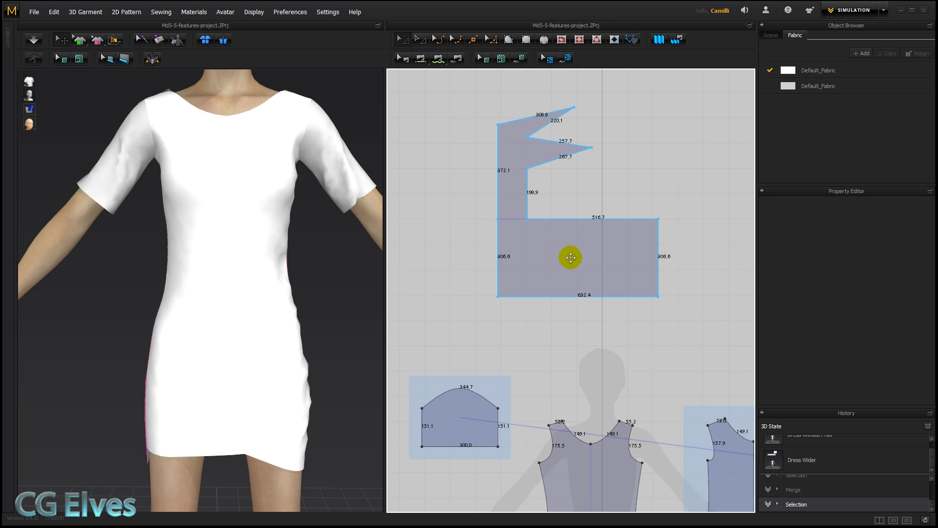
pyautogui.click(534, 179)
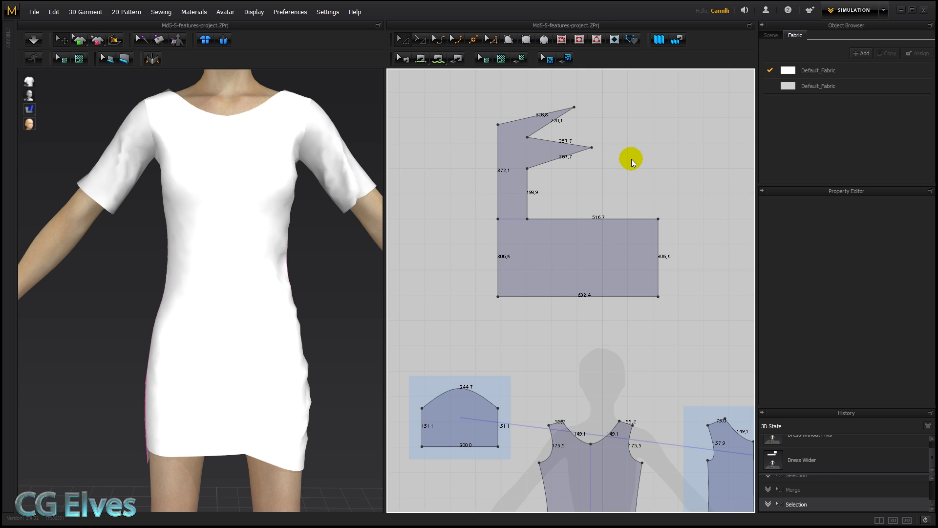
pyautogui.hotkey('ctrl', 'z')
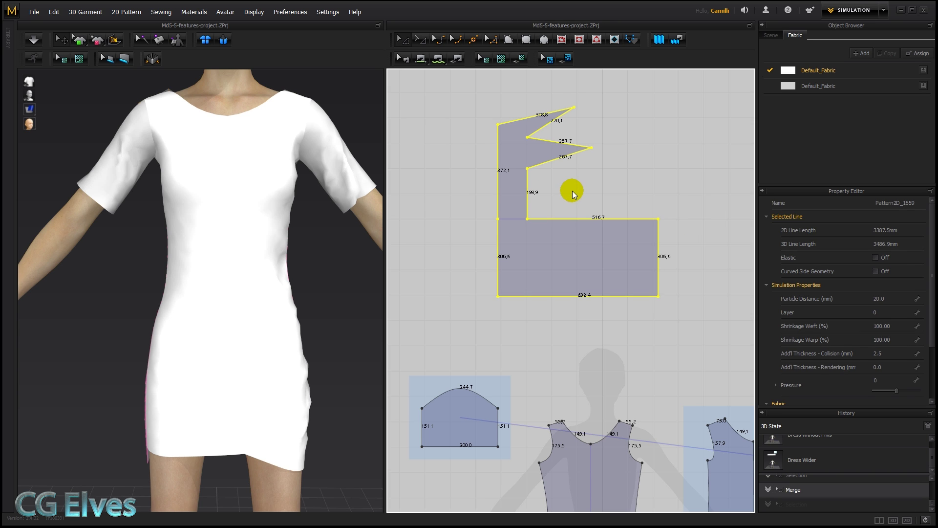
pyautogui.hotkey('ctrl', 'z')
# Move the spiked pattern toward the rectangle's middle and slide the upper edge's split point right, making the left segment about 275.7 mm long
pyautogui.click(583, 179)
pyautogui.moveTo(507, 163); pyautogui.dragTo(551, 160)
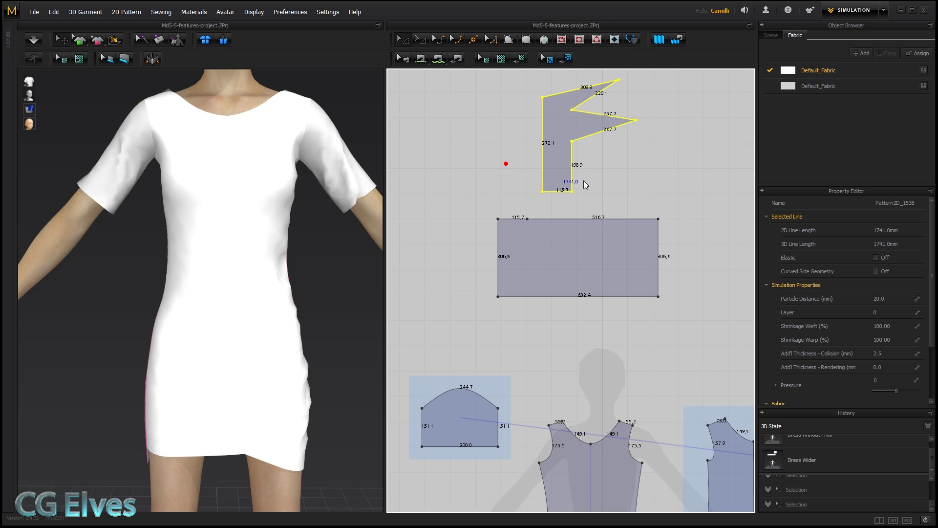
pyautogui.click(616, 176)
pyautogui.moveTo(528, 218); pyautogui.dragTo(568, 234)
# Merge the spiked pattern's lower edge with the longer left segment of the rectangle's upper edge, and undo the merge
pyautogui.click(533, 218)
pyautogui.keyDown('shift'); pyautogui.click(559, 191); pyautogui.keyUp('shift')
pyautogui.rightClick(559, 191)
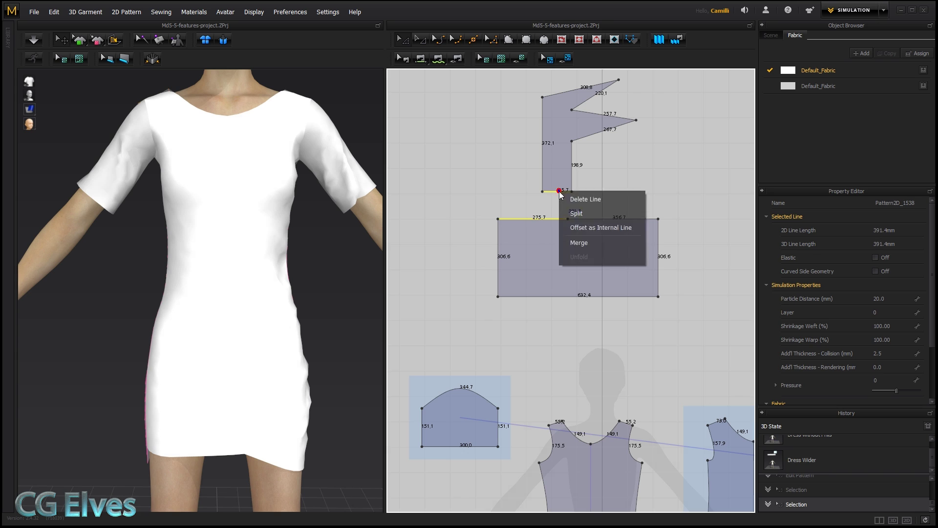
pyautogui.click(578, 243)
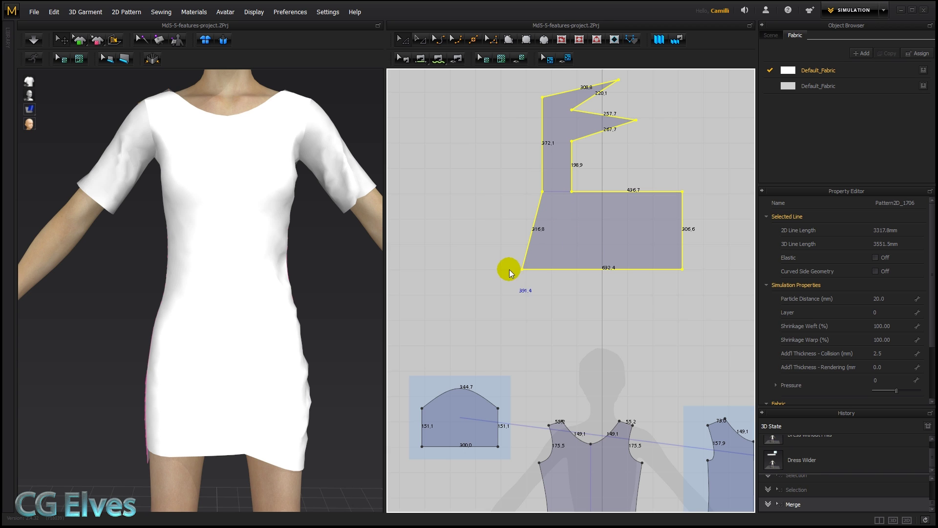
pyautogui.click(691, 139)
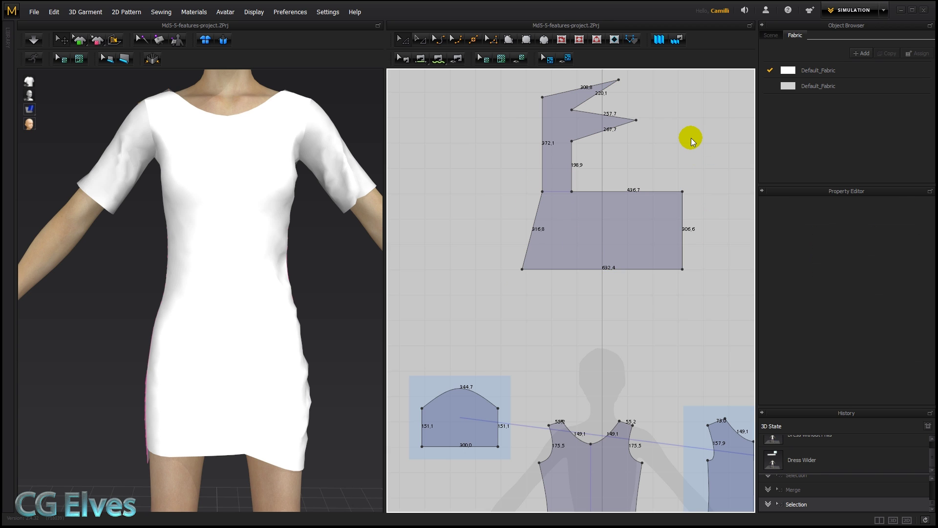
pyautogui.hotkey('ctrl', 'z')
pyautogui.hotkey('ctrl', 'z')
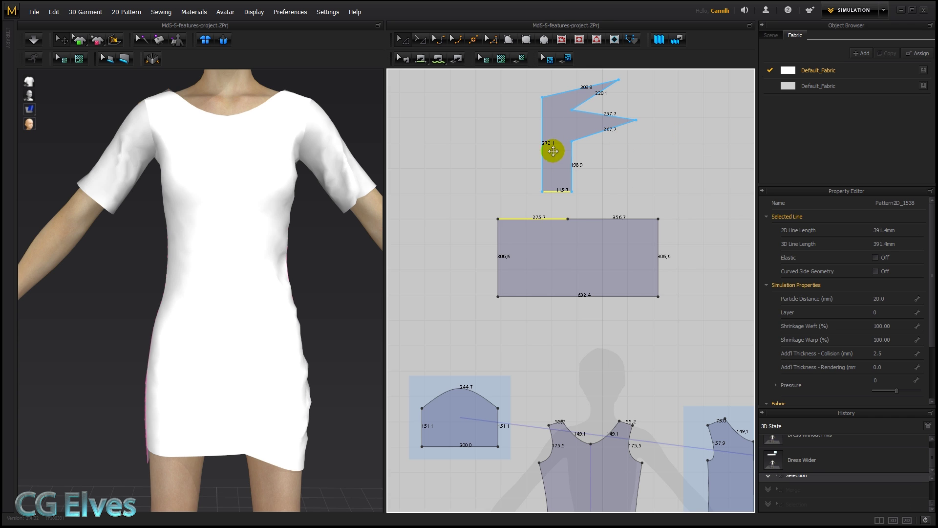
# Bring the spiked pattern closer to the rectangle and split the upper edge's left segment, leaving a 115.7 mm segment beside the existing point
pyautogui.moveTo(559, 157); pyautogui.dragTo(563, 179)
pyautogui.click(606, 188)
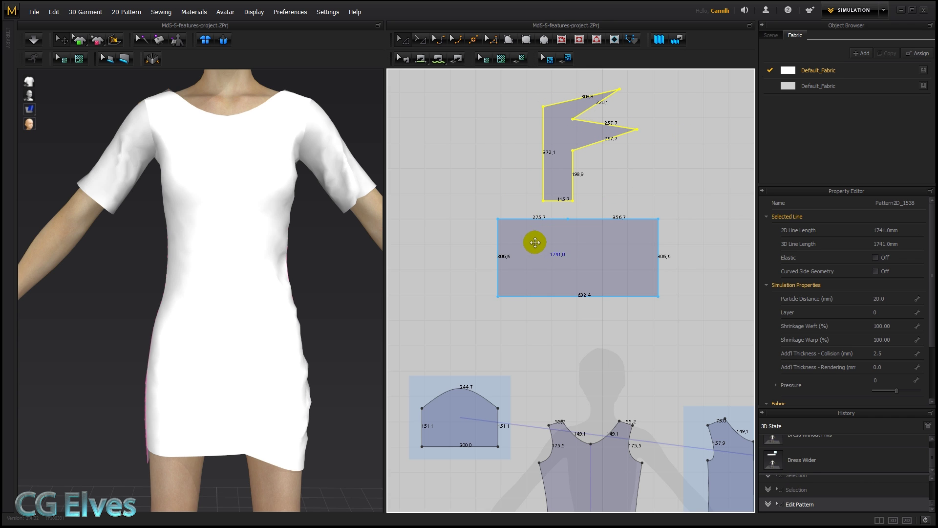
pyautogui.click(473, 39)
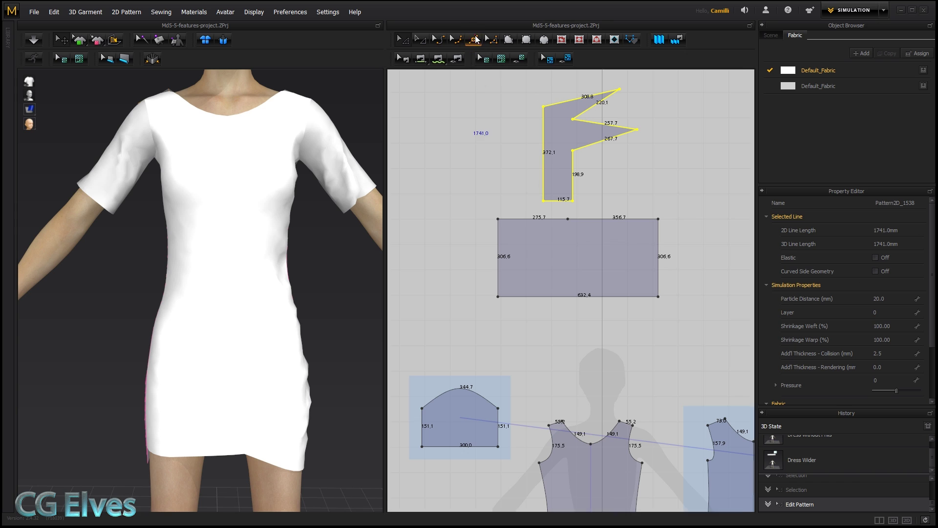
pyautogui.rightClick(539, 220)
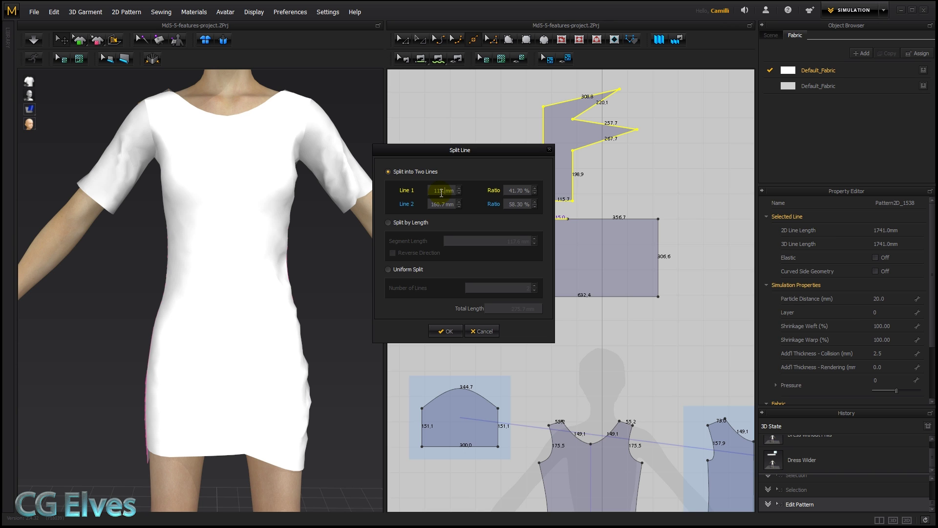
pyautogui.press('Return')
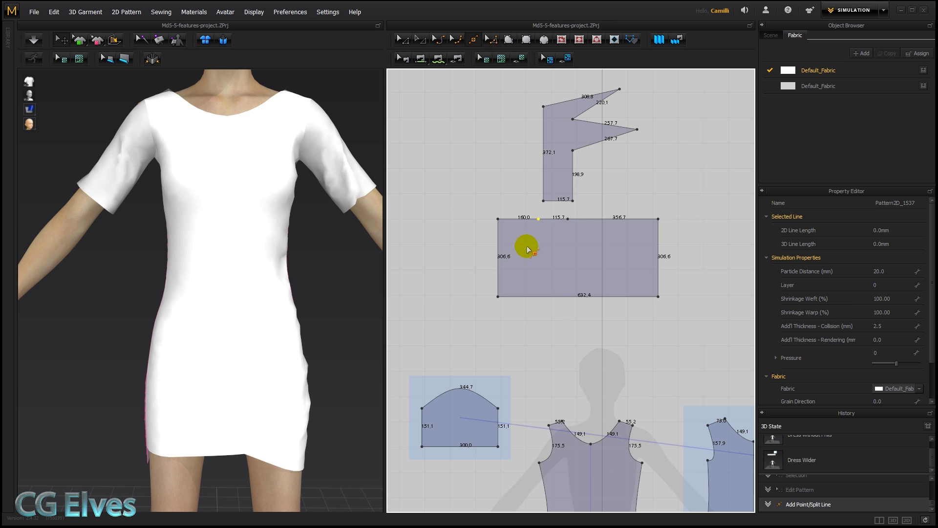
# Merge the spiked pattern's lower edge with the 115.7 mm middle segment of the rectangle's upper edge
pyautogui.click(556, 219)
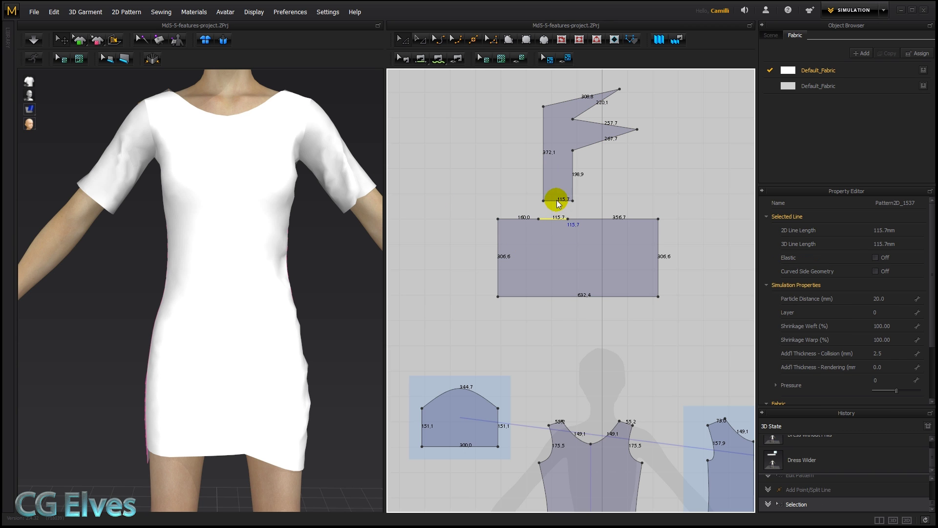
pyautogui.keyDown('shift'); pyautogui.click(557, 201); pyautogui.keyUp('shift')
pyautogui.rightClick(557, 200)
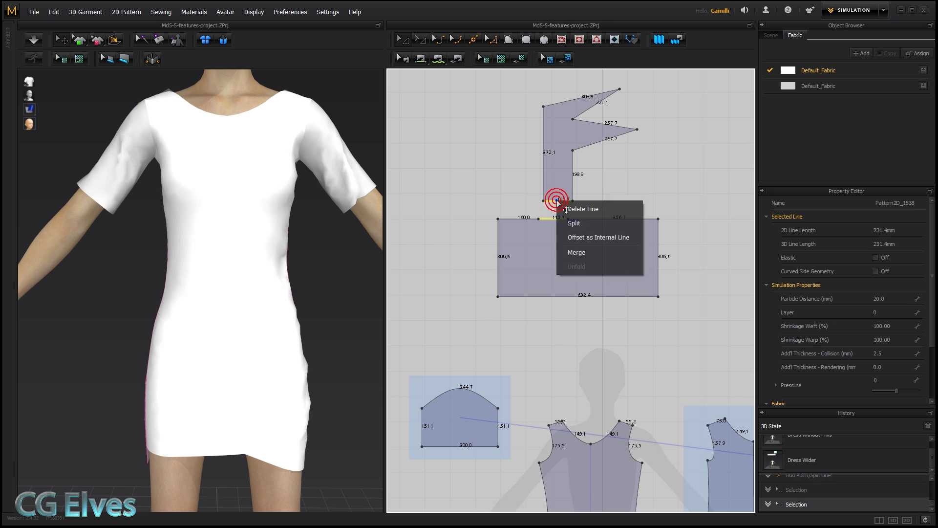
pyautogui.click(581, 252)
pyautogui.click(692, 159)
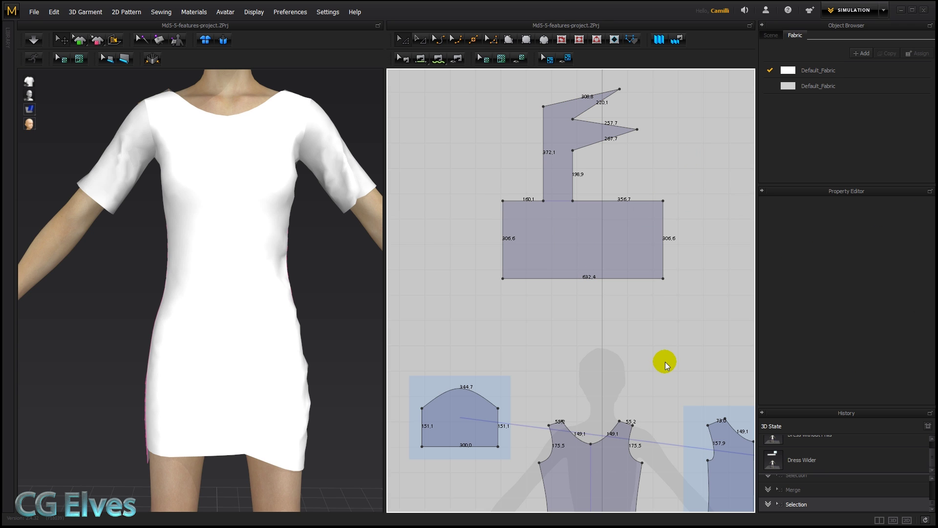
# Raise the lower right hem corner of the dress front pattern by about 149 mm so the hem is nearly level
pyautogui.moveTo(592, 336); pyautogui.dragTo(555, 215, button='middle')
pyautogui.moveTo(590, 217); pyautogui.dragTo(589, 128, button='middle')
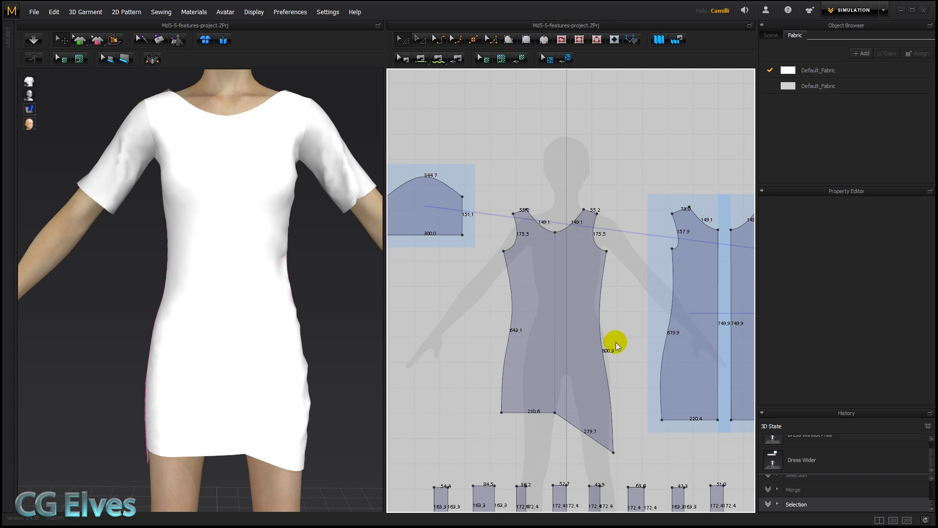
pyautogui.moveTo(613, 452); pyautogui.dragTo(613, 415)
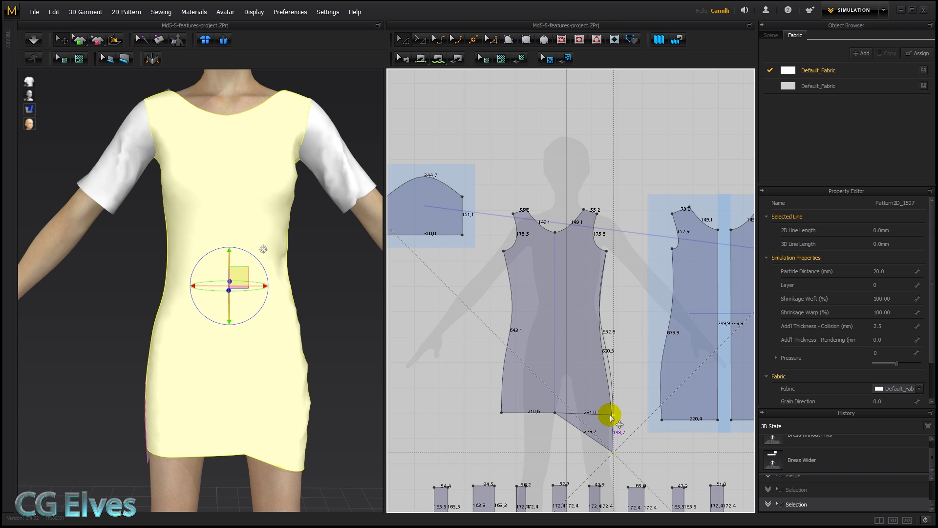
pyautogui.click(628, 321)
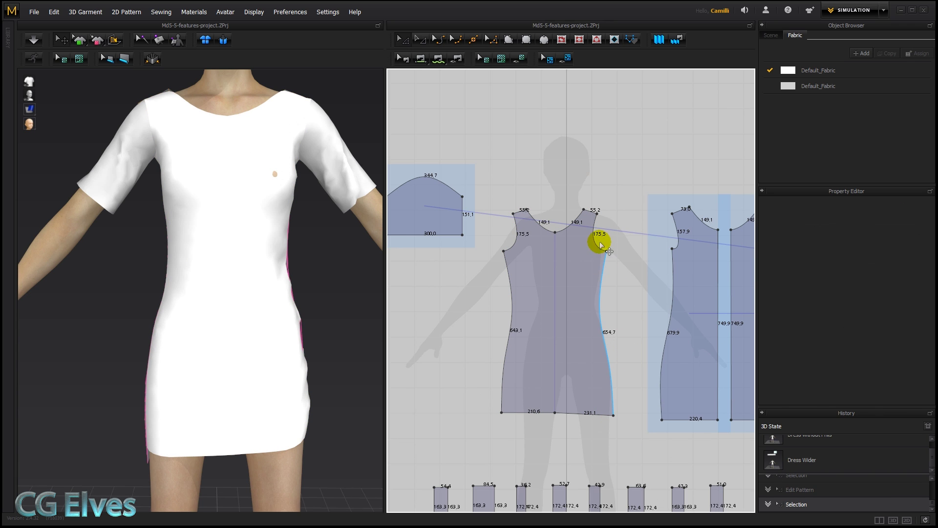
# Draw a diagonal internal line between the dress front's side edges, rising to the right, and bend it upward to about 454 mm long
pyautogui.click(561, 44)
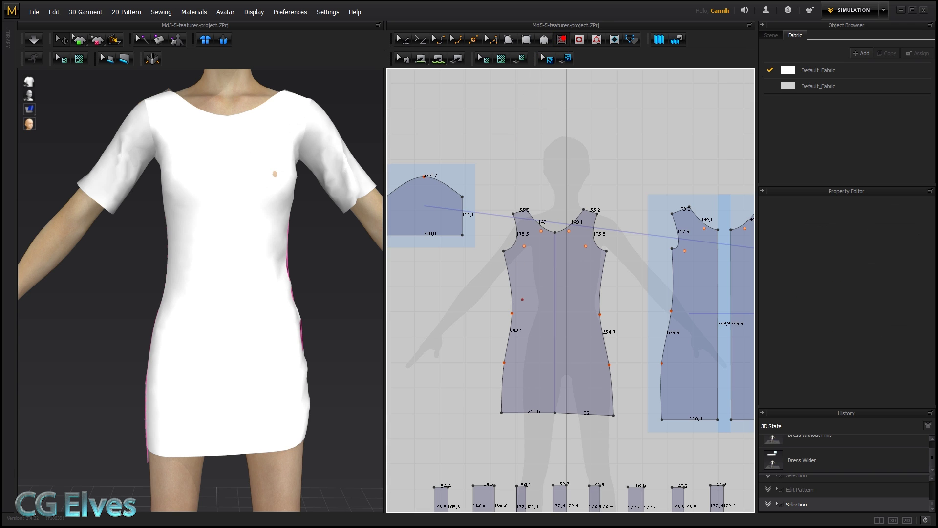
pyautogui.click(503, 349)
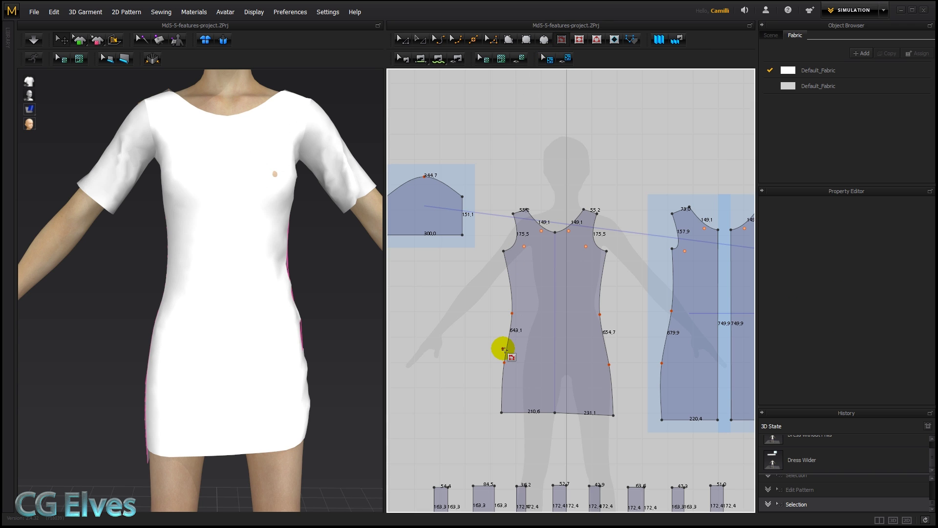
pyautogui.doubleClick(600, 288)
pyautogui.press('c')
pyautogui.moveTo(552, 318); pyautogui.dragTo(543, 300)
# Cut the dress front along the curved internal line and move the lower piece slightly down from the upper one
pyautogui.rightClick(544, 302)
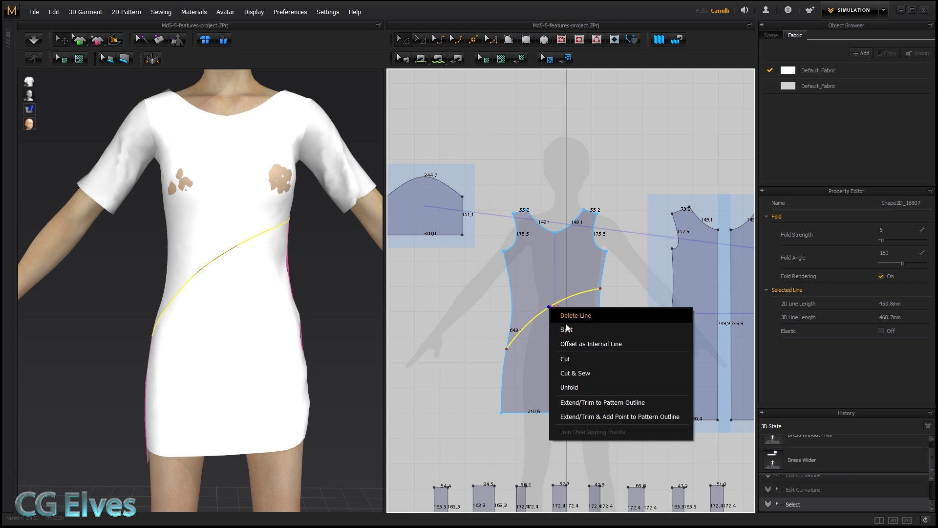
pyautogui.click(562, 344)
pyautogui.click(559, 352)
pyautogui.press('Escape')
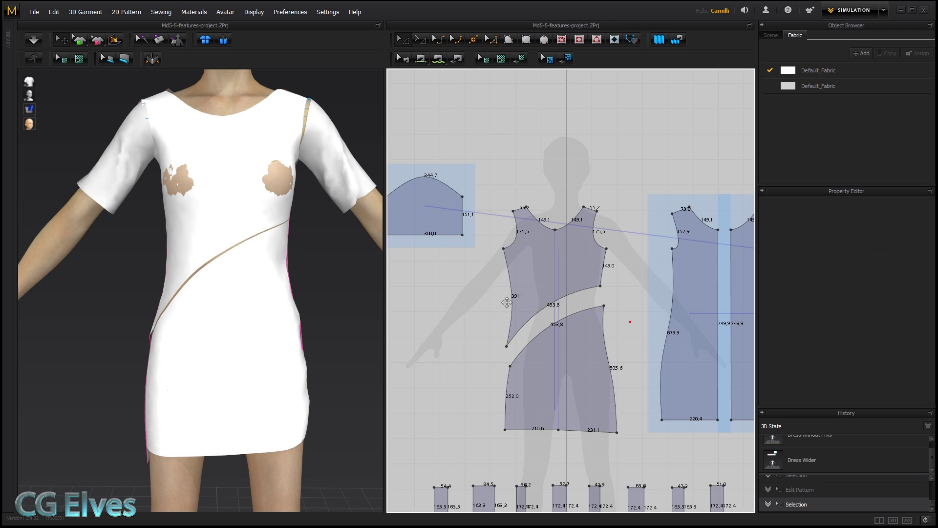
# Draw a straight internal line about 425.5 mm long across the dress front's lower piece, cut along it, and separate the pieces slightly
pyautogui.click(562, 40)
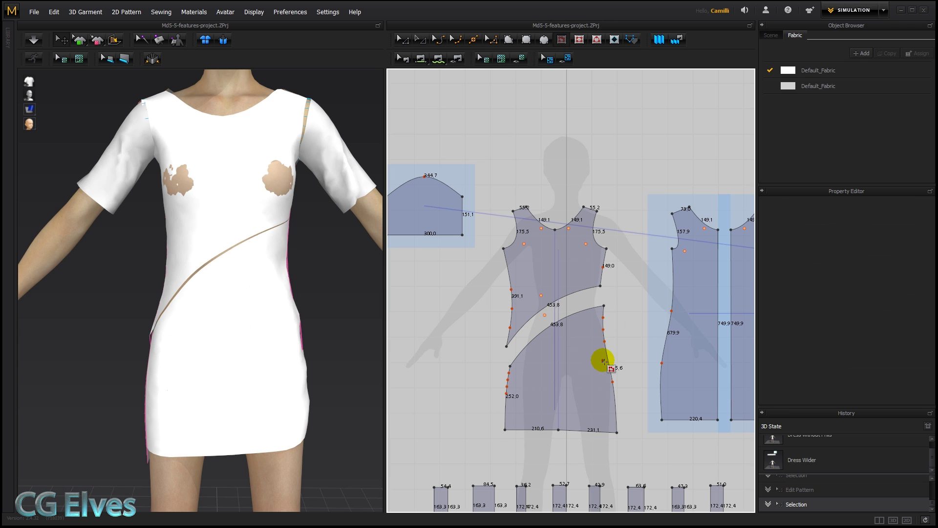
pyautogui.click(509, 394)
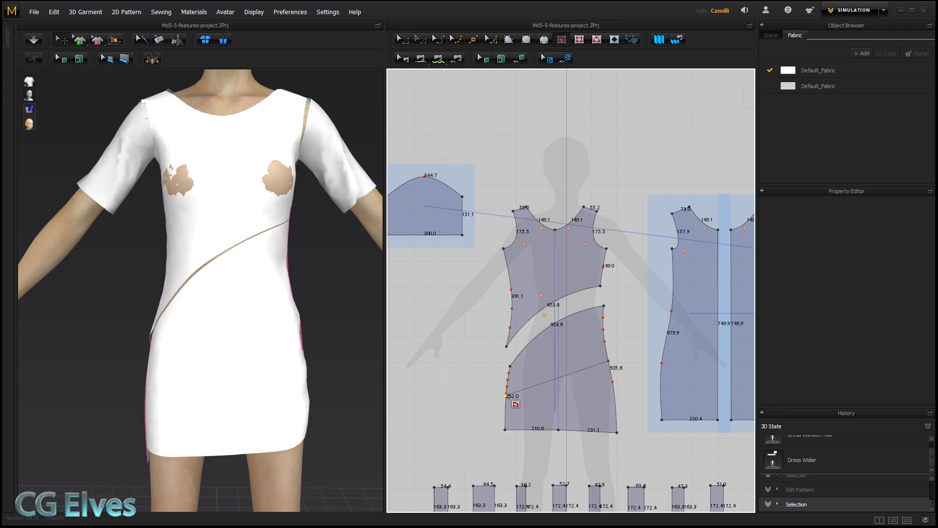
pyautogui.rightClick(549, 382)
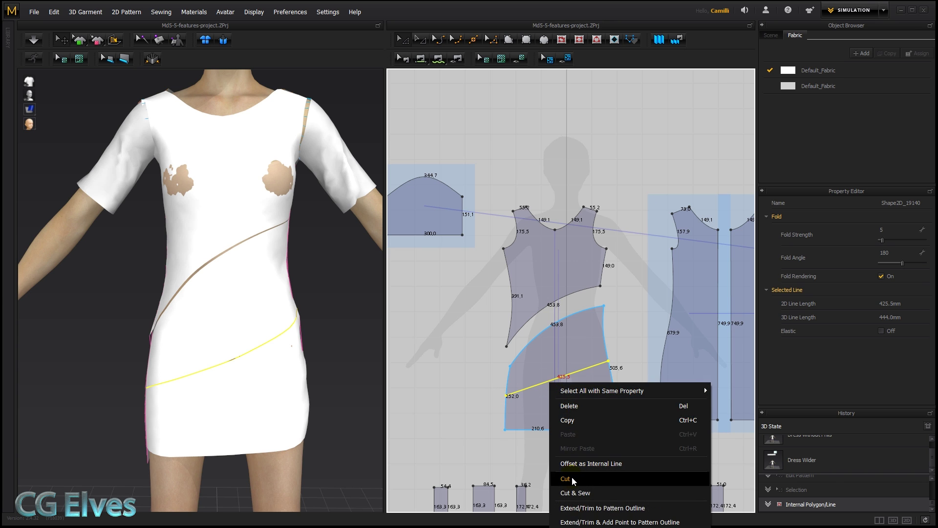
pyautogui.click(562, 466)
pyautogui.click(567, 411)
pyautogui.moveTo(566, 411); pyautogui.dragTo(566, 416)
pyautogui.click(639, 351)
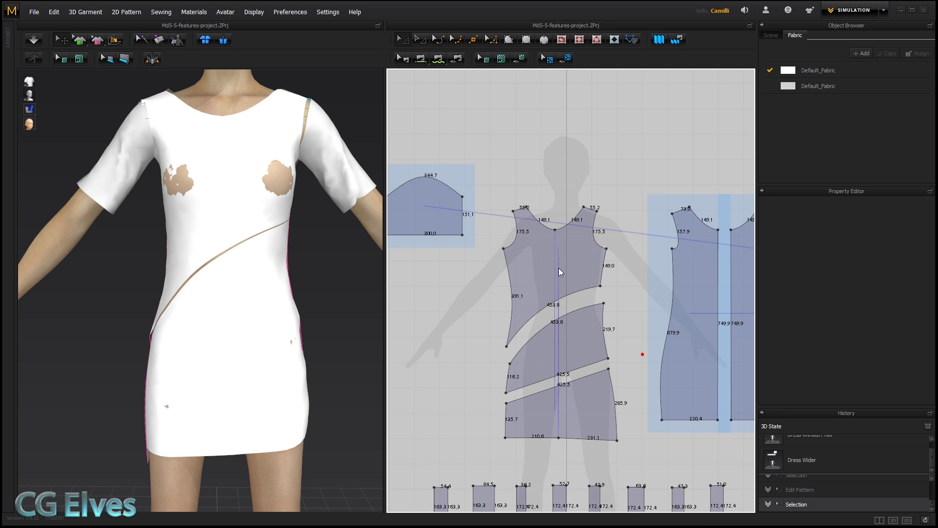
pyautogui.click(591, 409)
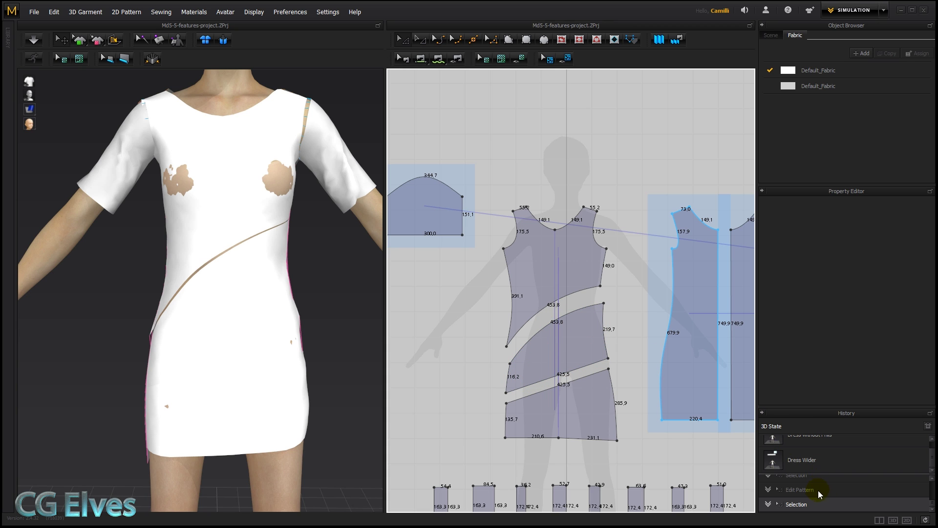
pyautogui.scroll(2, 811, 479)
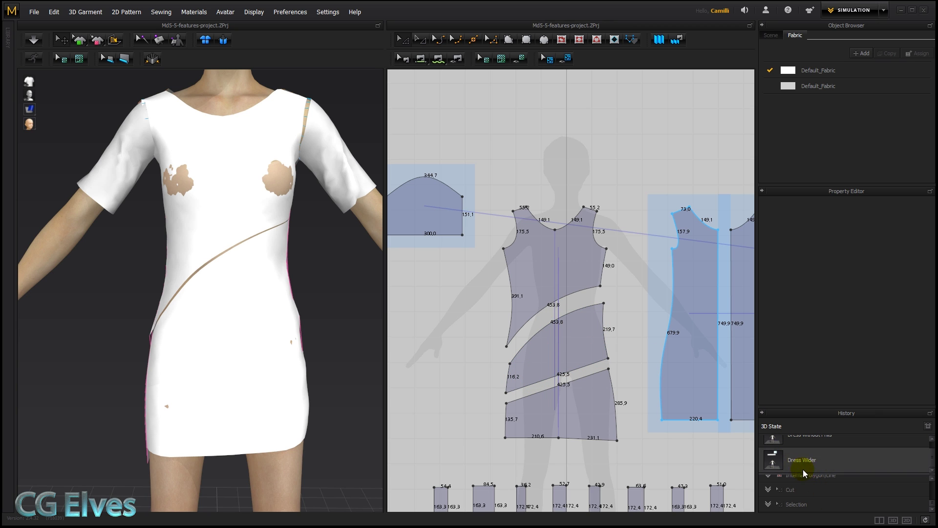
pyautogui.click(549, 336)
pyautogui.click(683, 309)
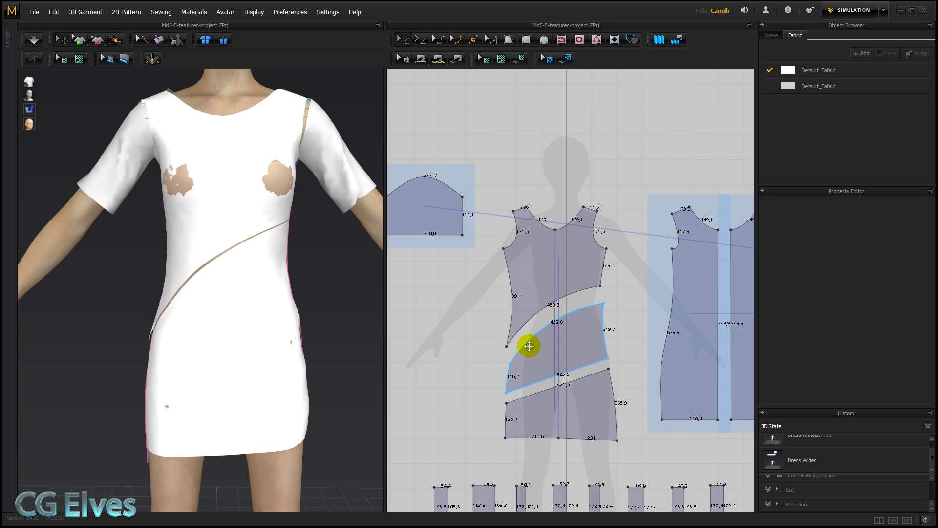
# Move the middle piece up against the upper piece and the hem piece up against the middle piece
pyautogui.moveTo(550, 349)
pyautogui.mouseDown()
pyautogui.moveTo(557, 333)
pyautogui.moveTo(557, 341)
pyautogui.mouseUp()
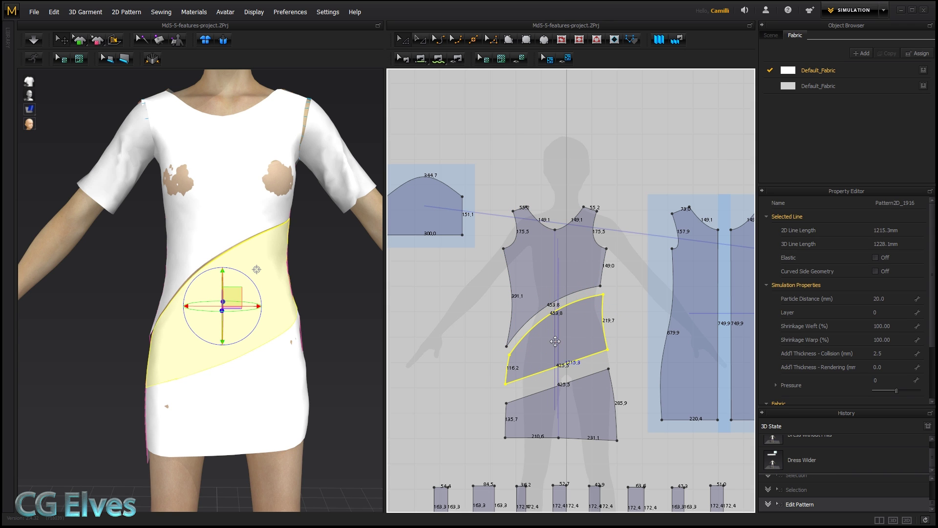
pyautogui.moveTo(554, 342); pyautogui.dragTo(554, 336)
pyautogui.moveTo(568, 412); pyautogui.dragTo(567, 386)
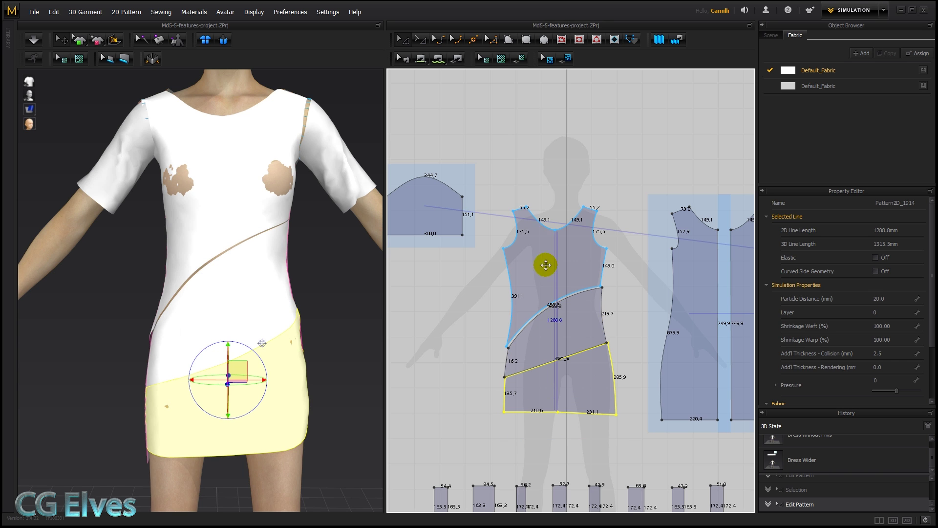
# Draw a rectangle about 420 by 812 mm over the dress front pieces and curve its right edge to follow their side contour
pyautogui.moveTo(512, 210)
pyautogui.mouseDown()
pyautogui.moveTo(543, 323)
pyautogui.moveTo(617, 414)
pyautogui.mouseUp()
pyautogui.click(644, 302)
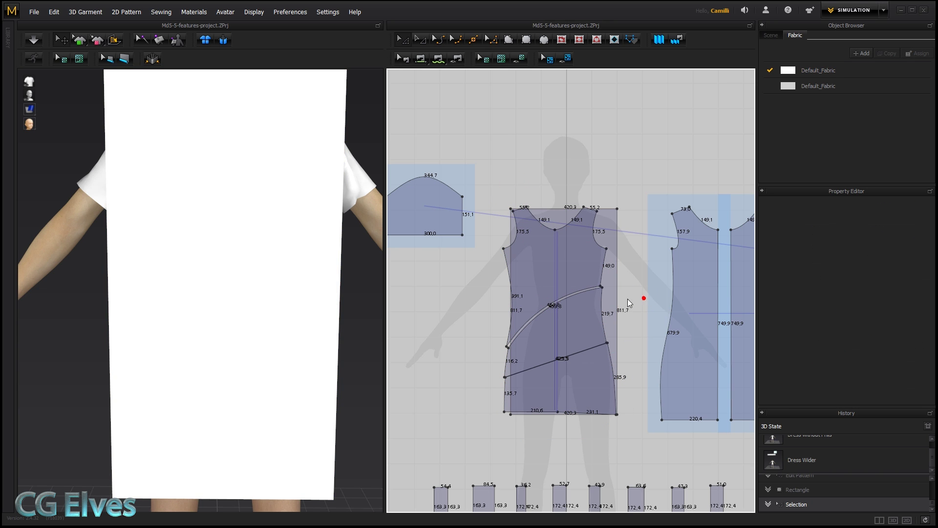
pyautogui.press('c')
pyautogui.moveTo(617, 304); pyautogui.dragTo(612, 366)
pyautogui.press('v')
pyautogui.click(607, 367)
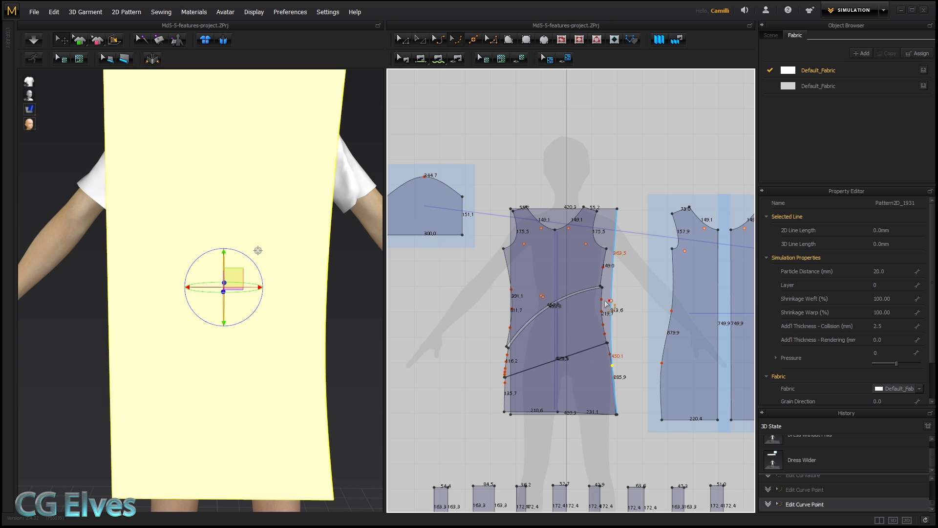
# Delete the rectangle traced over the dress front pieces
pyautogui.press('a')
pyautogui.click(563, 218)
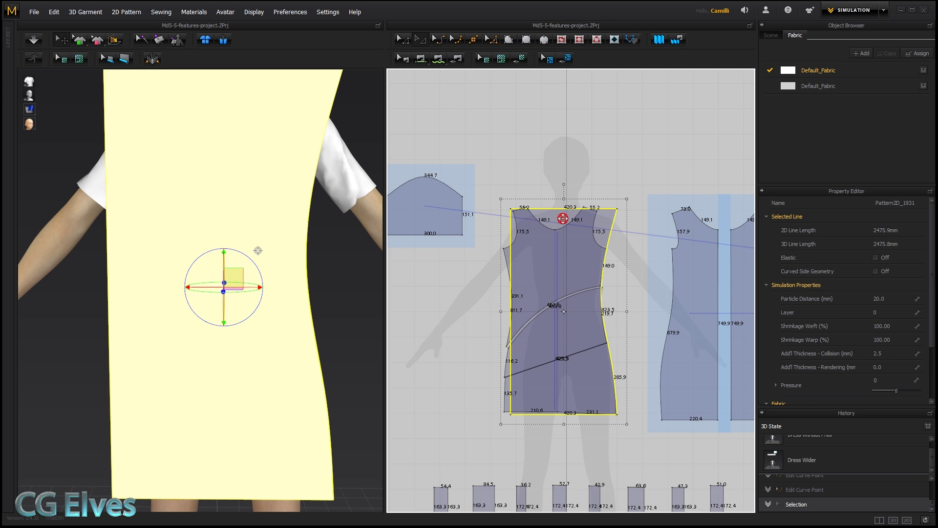
pyautogui.press('Delete')
# Move the hem piece and the middle piece down so that gaps separate the three dress front pieces
pyautogui.moveTo(581, 383); pyautogui.dragTo(590, 420)
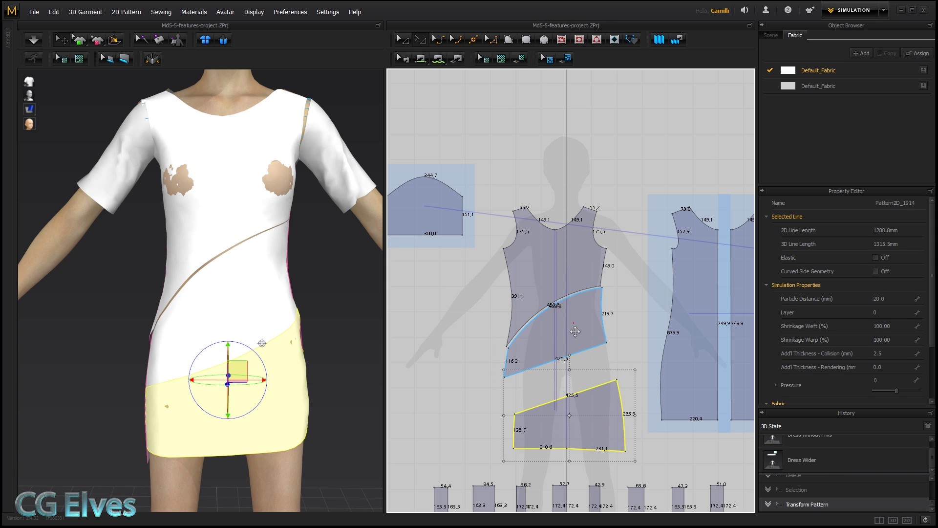
pyautogui.moveTo(573, 323); pyautogui.dragTo(574, 346)
pyautogui.click(580, 303)
# Merge the upper piece's curved lower edge with the middle piece's matching curved upper edge
pyautogui.click(559, 309)
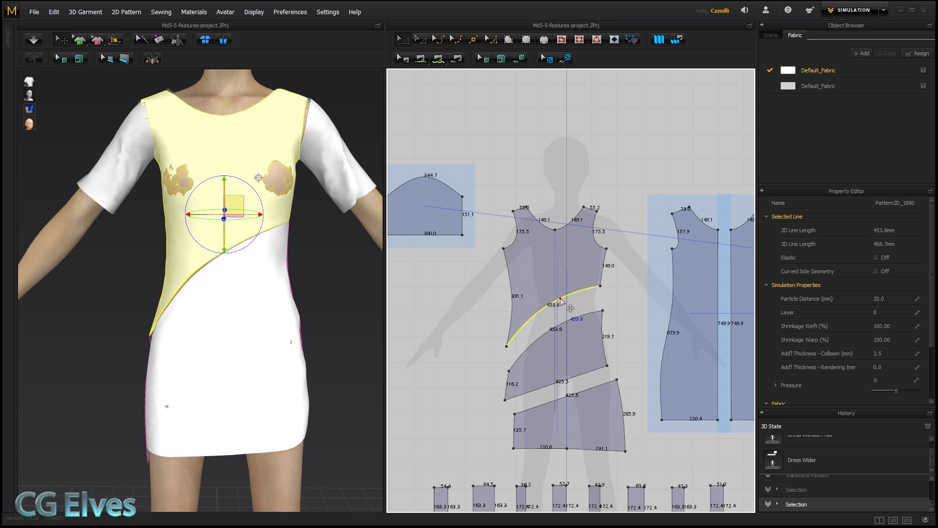
pyautogui.keyDown('shift'); pyautogui.click(564, 321); pyautogui.keyUp('shift')
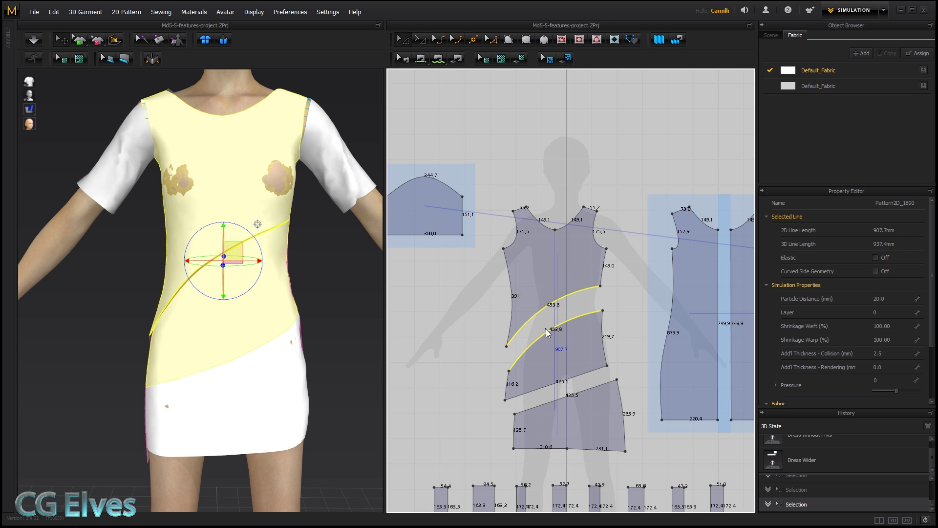
pyautogui.rightClick(546, 332)
pyautogui.click(535, 315)
pyautogui.keyDown('shift'); pyautogui.click(545, 333); pyautogui.keyUp('shift')
pyautogui.rightClick(544, 332)
pyautogui.click(562, 383)
pyautogui.click(560, 369)
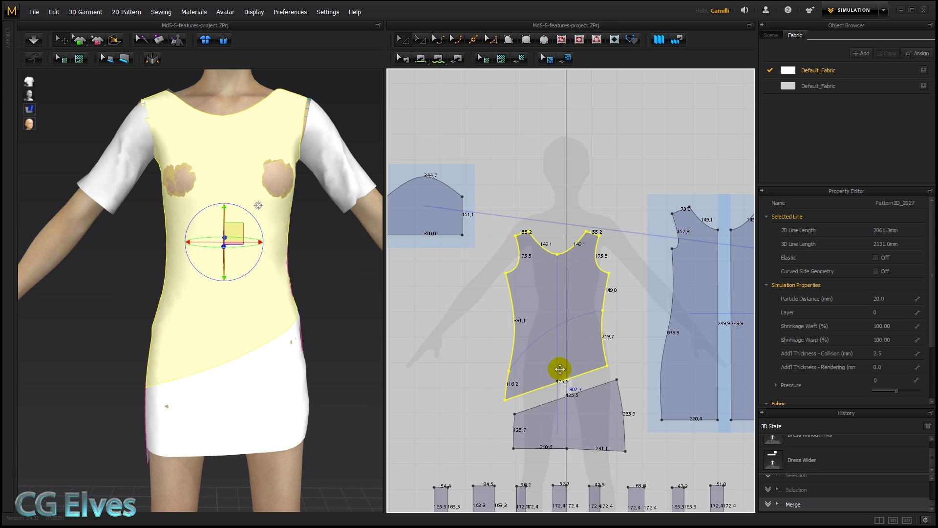
# Merge the diagonal lower edge of the joined piece with the hem piece's upper edge
pyautogui.click(560, 381)
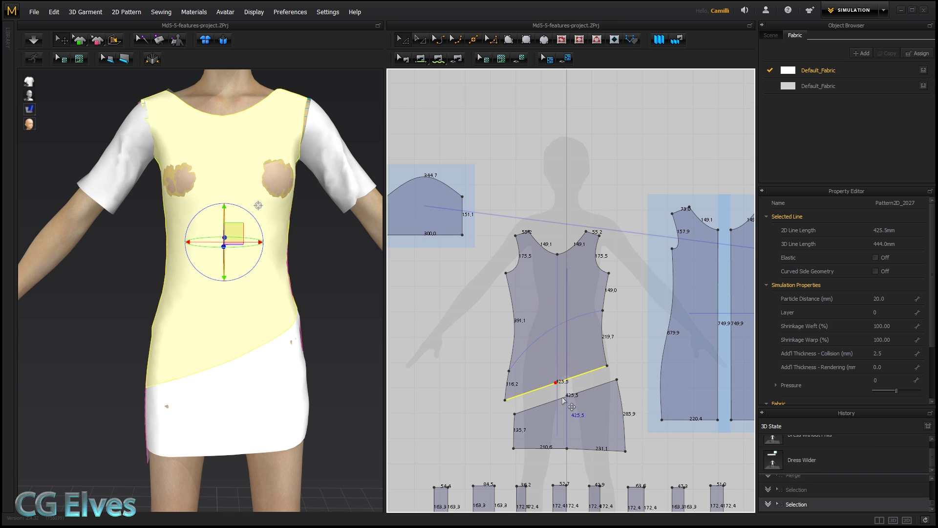
pyautogui.keyDown('shift'); pyautogui.click(562, 397); pyautogui.keyUp('shift')
pyautogui.rightClick(562, 398)
pyautogui.click(586, 452)
pyautogui.click(629, 349)
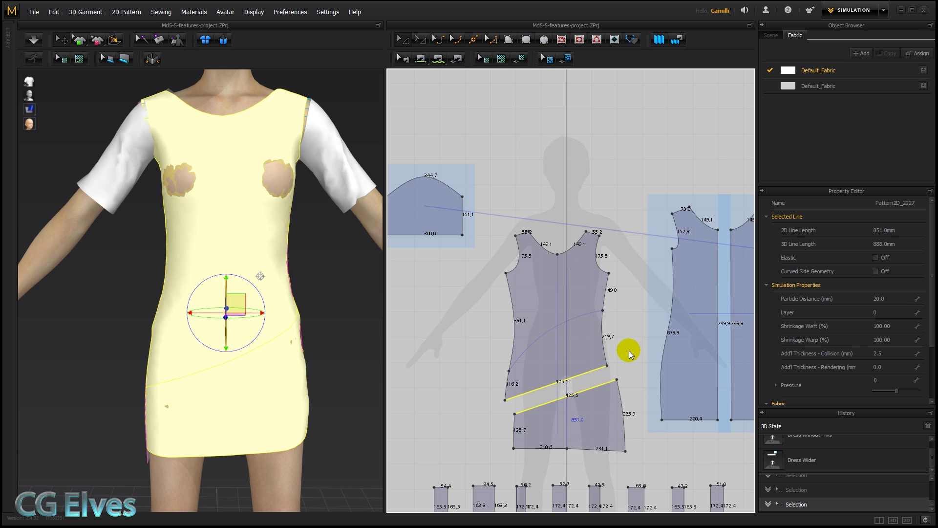
# Move the merged dress front slightly up and to the left, and deselect it
pyautogui.click(570, 273)
pyautogui.moveTo(570, 273); pyautogui.dragTo(553, 262)
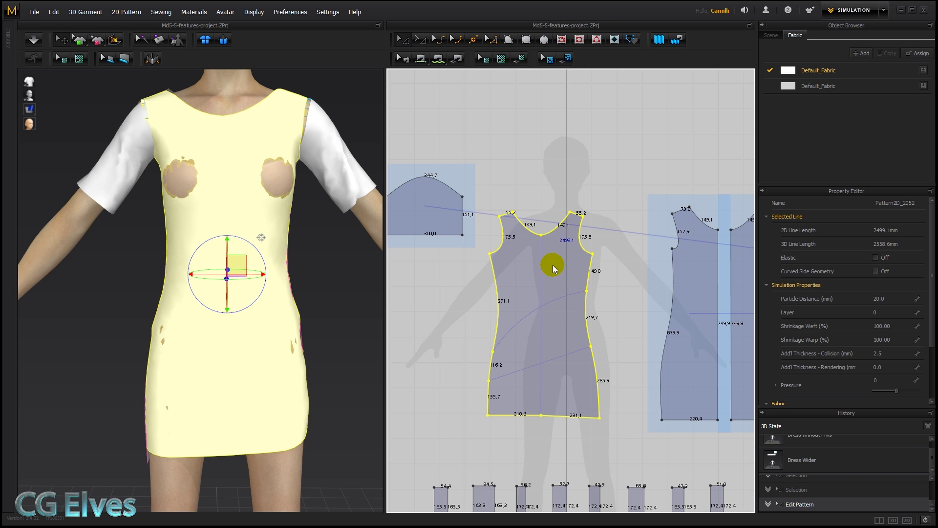
pyautogui.click(635, 296)
# Try deleting the left side-edge point where the curved internal line ends, and undo the deletion
pyautogui.scroll(5, 605, 320)
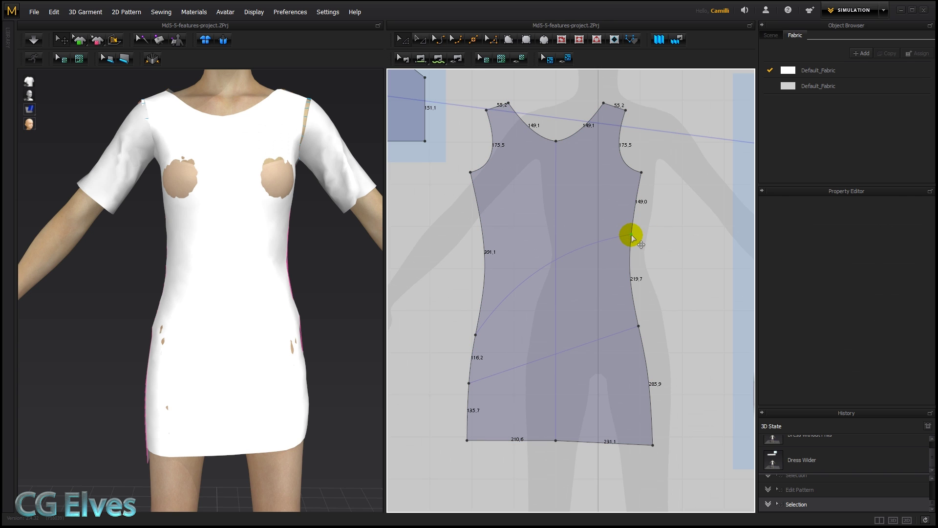
pyautogui.click(631, 235)
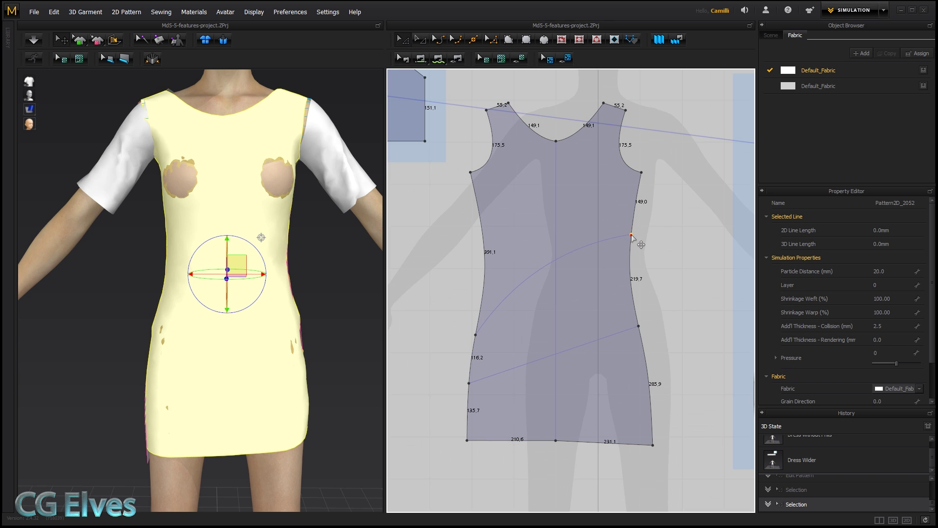
pyautogui.click(475, 334)
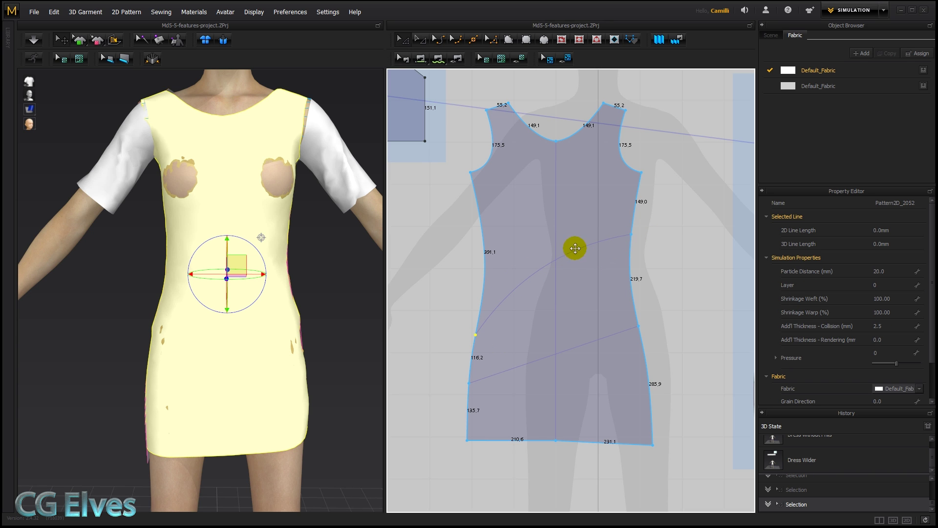
pyautogui.click(712, 272)
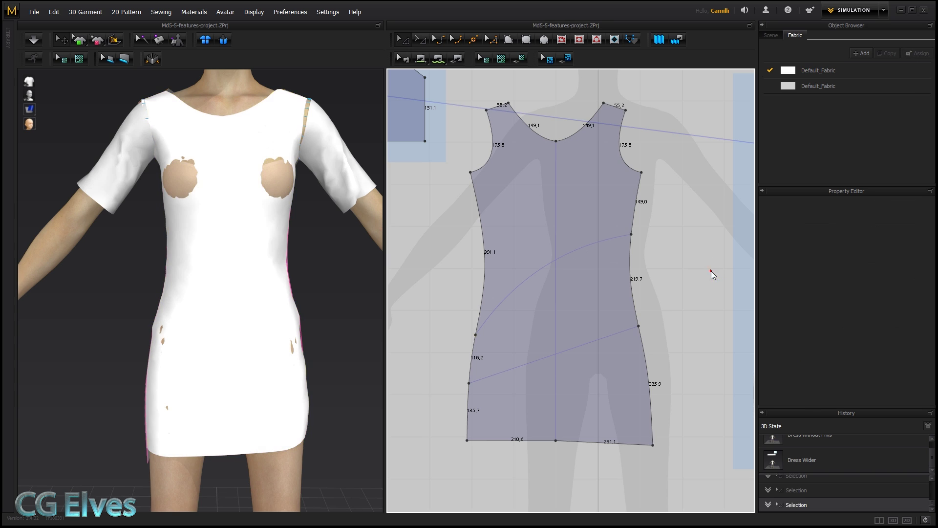
pyautogui.click(476, 333)
pyautogui.press('Delete')
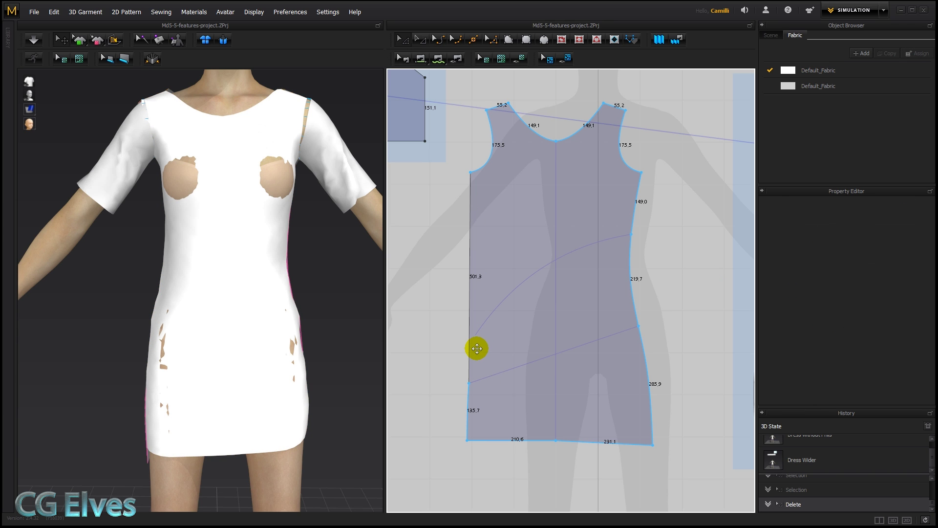
pyautogui.hotkey('ctrl', 'z')
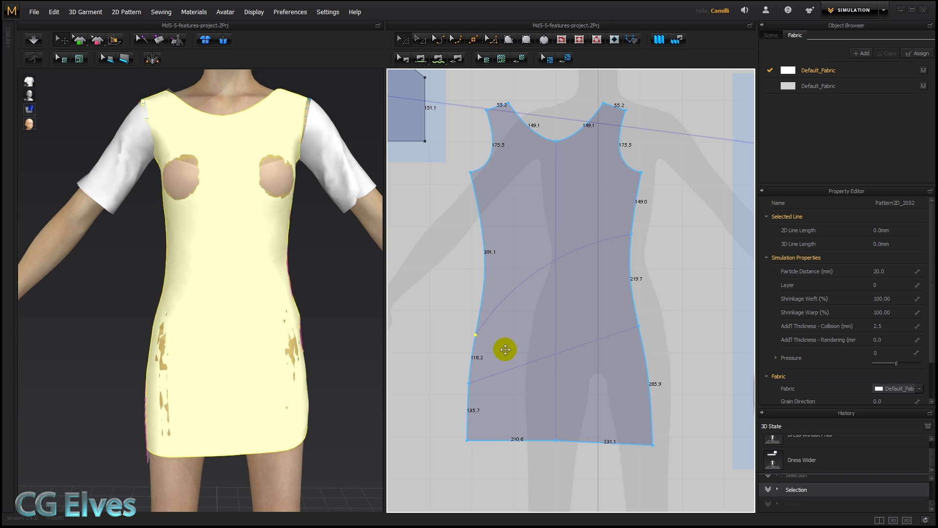
# Delete that left side point again to inspect the seam along the side edge, and undo the deletion
pyautogui.click(475, 335)
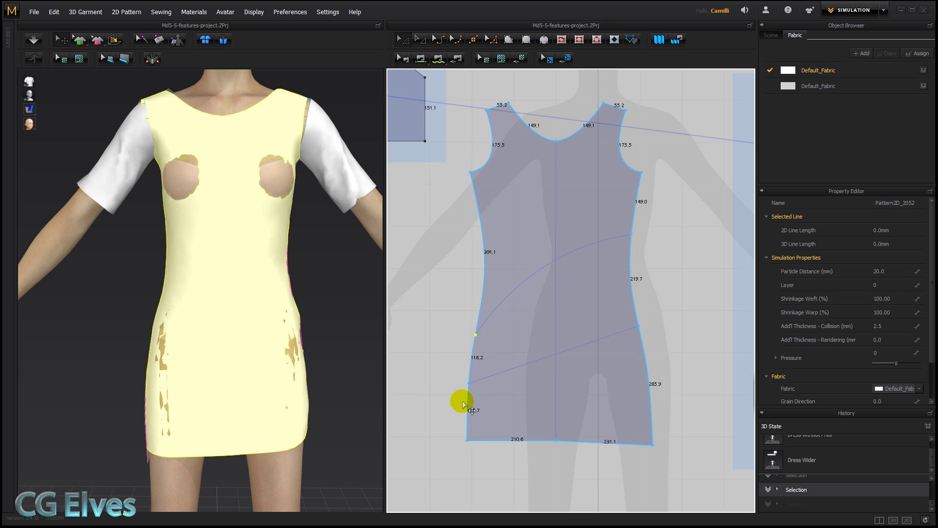
pyautogui.click(633, 235)
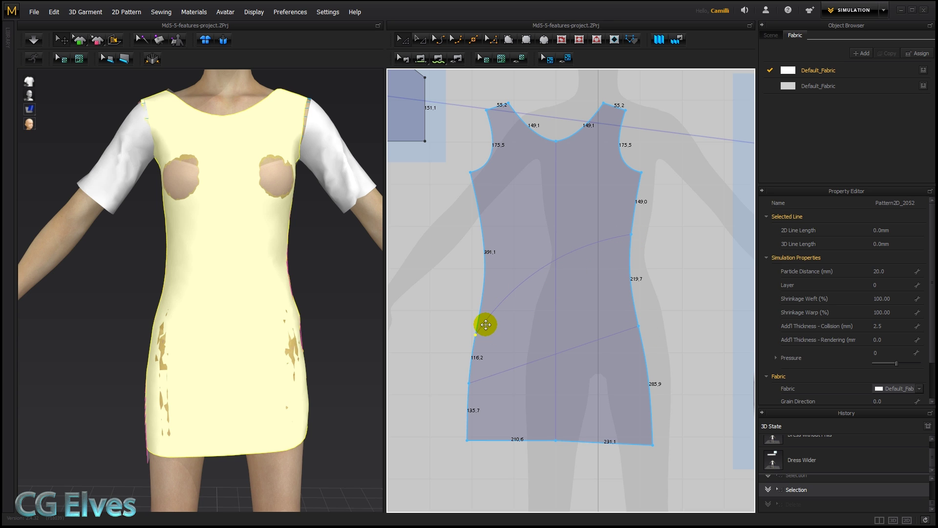
pyautogui.press('Delete')
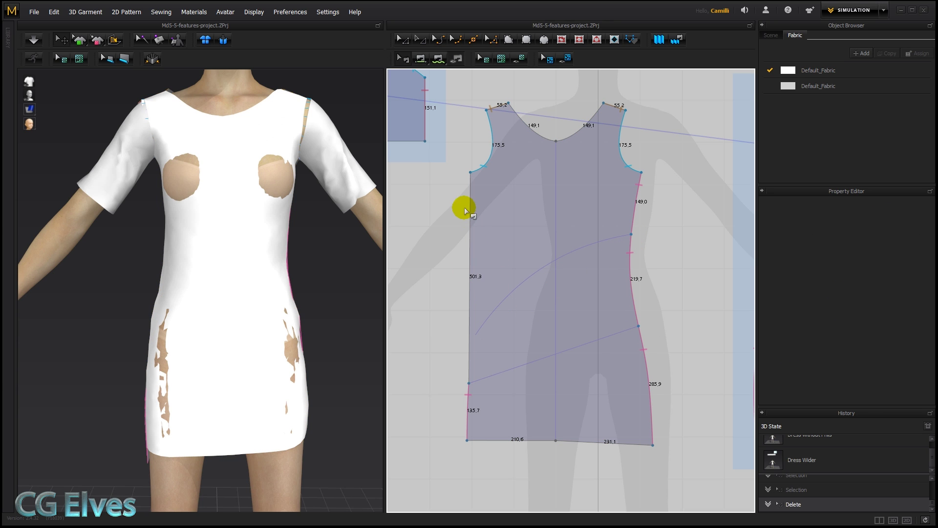
pyautogui.hotkey('ctrl', 'z')
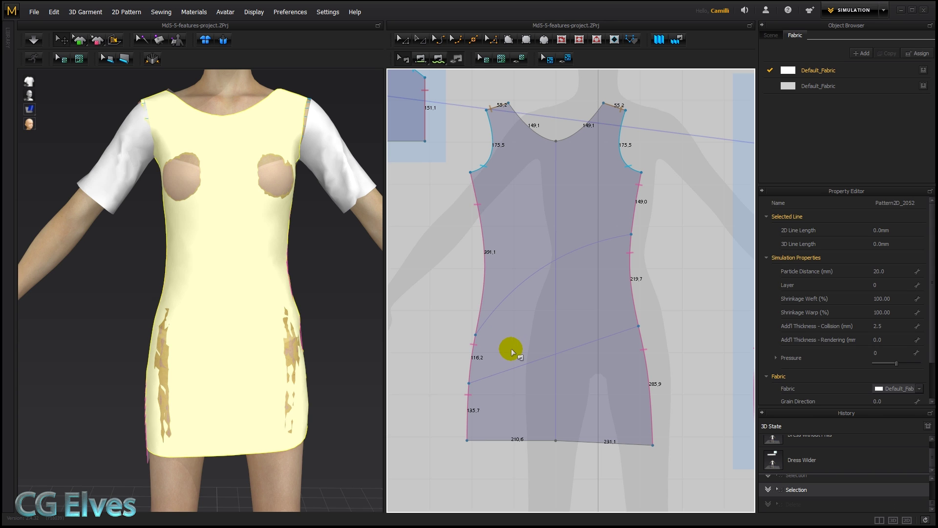
# Convert the side-edge points at both ends of the curved internal line to curve points
pyautogui.rightClick(475, 335)
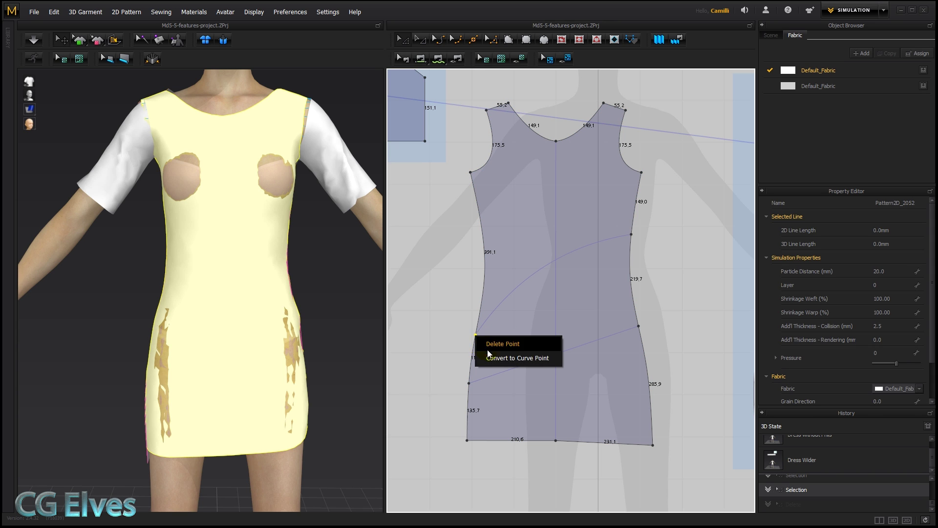
pyautogui.click(509, 356)
pyautogui.click(639, 278)
pyautogui.click(632, 235)
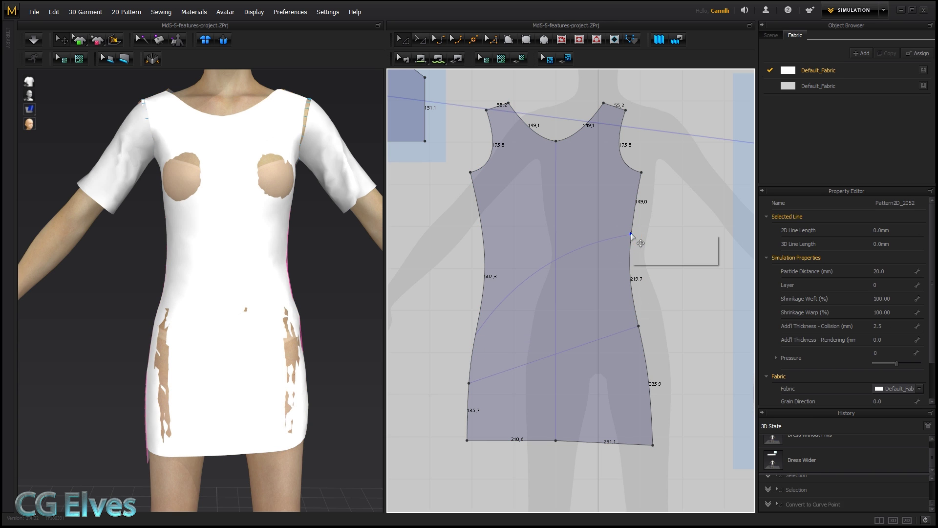
pyautogui.rightClick(632, 234)
pyautogui.click(650, 252)
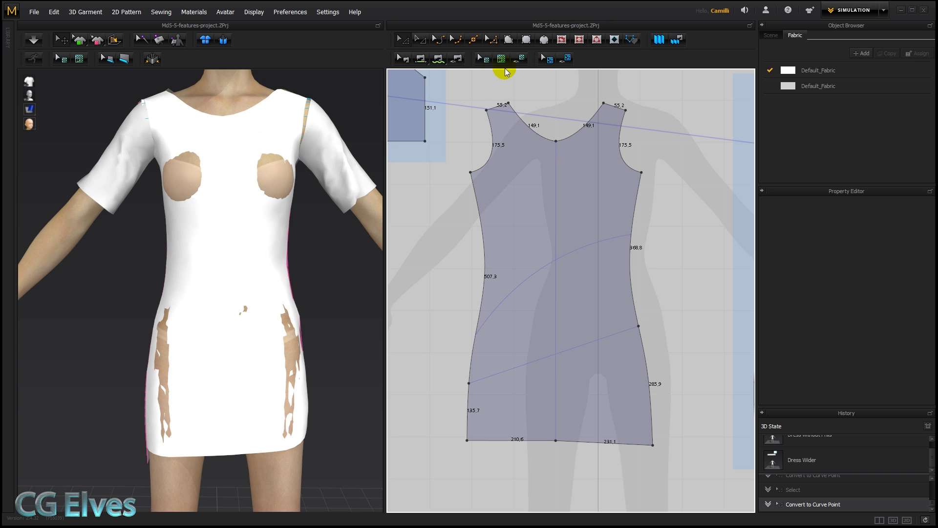
# Delete the curve points on both side edges of the dress front where the curved internal line ends
pyautogui.click(498, 310)
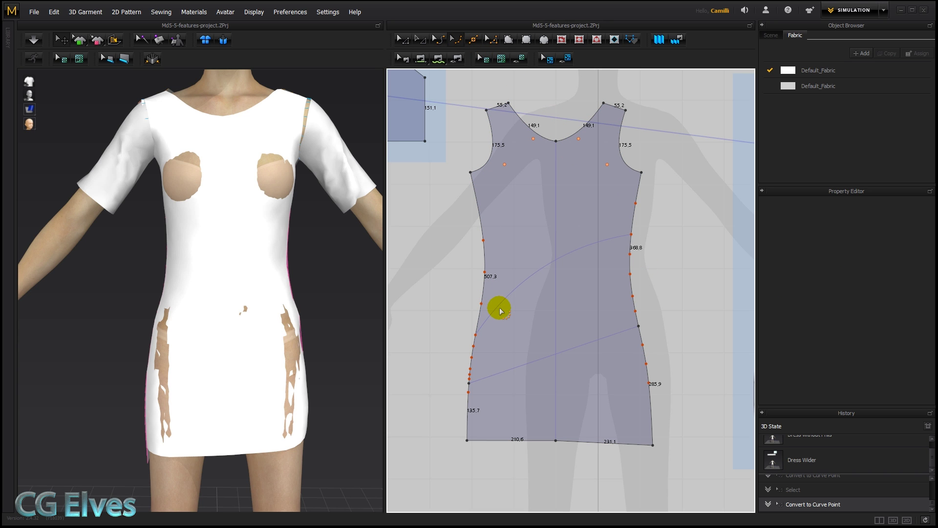
pyautogui.click(631, 263)
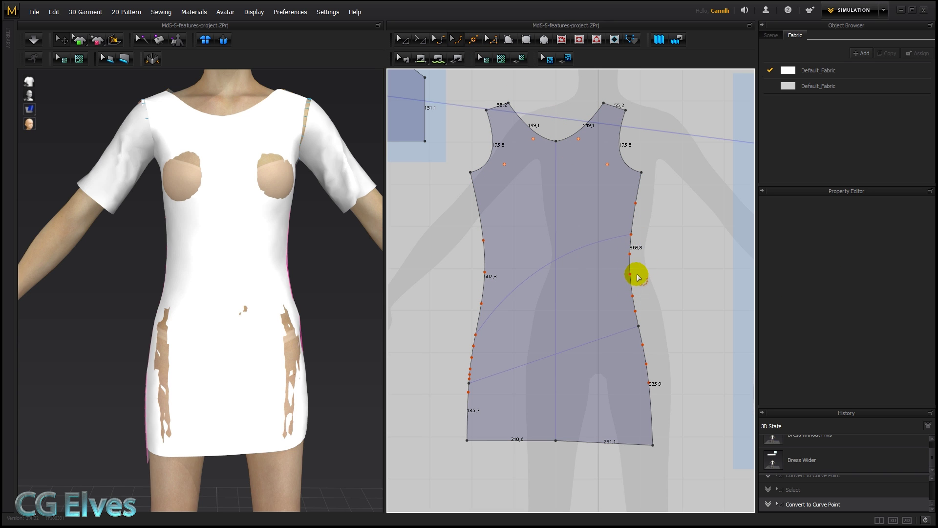
pyautogui.click(631, 274)
pyautogui.click(635, 236)
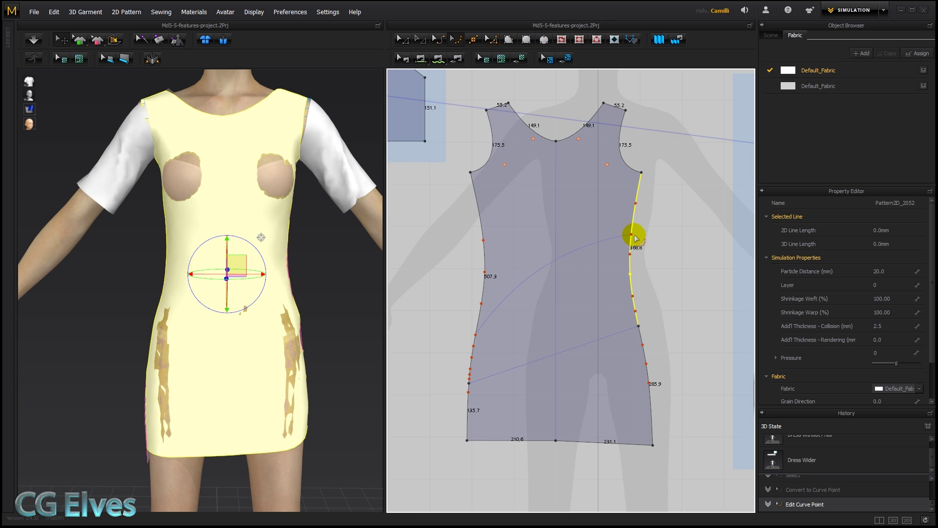
pyautogui.click(632, 235)
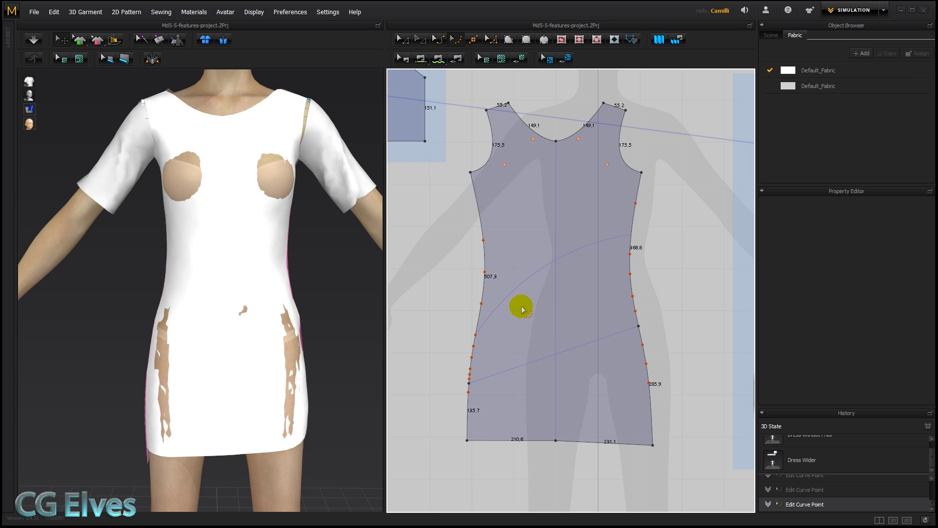
pyautogui.click(476, 334)
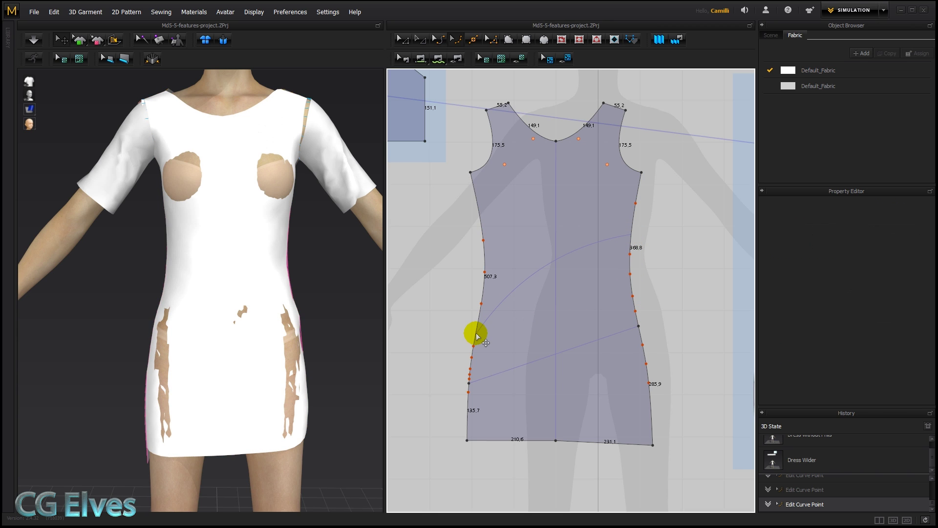
# Examine the sewing along the dress front's side edges, then the pattern outline as a whole
pyautogui.press('b')
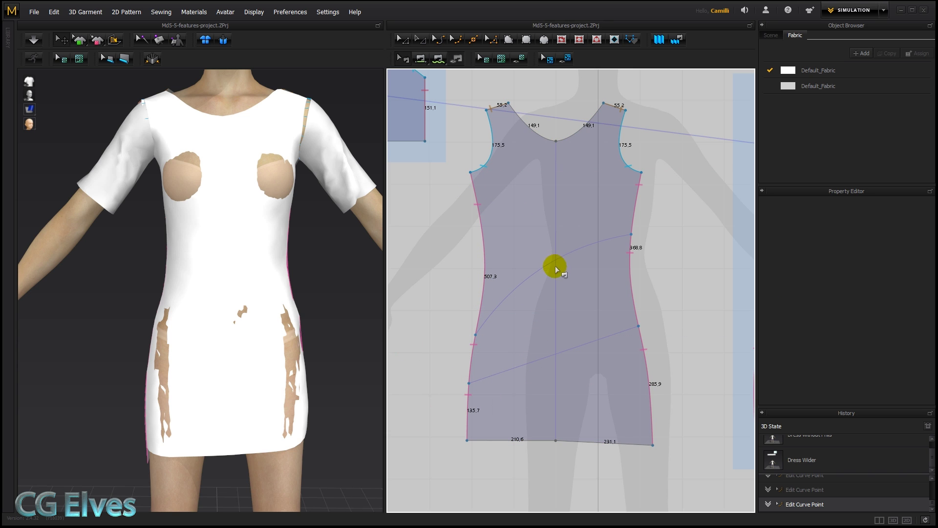
pyautogui.press('a')
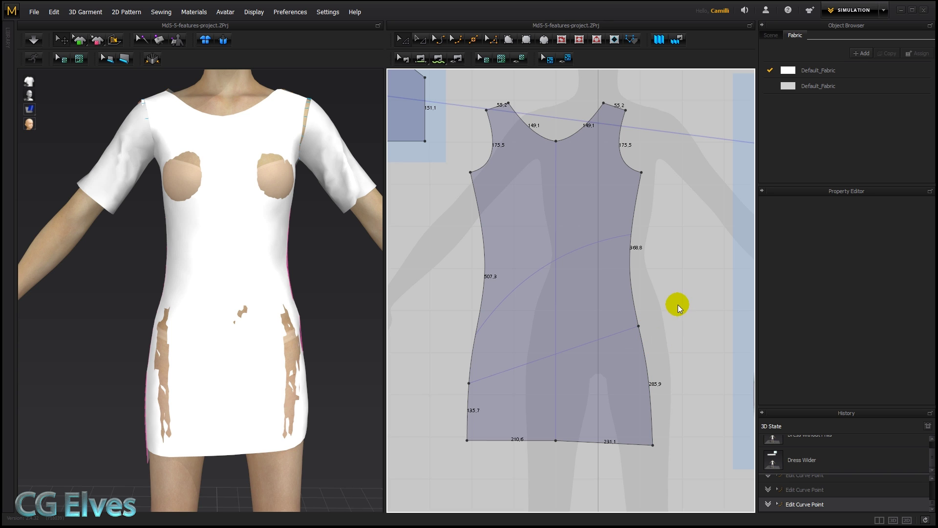
pyautogui.click(606, 240)
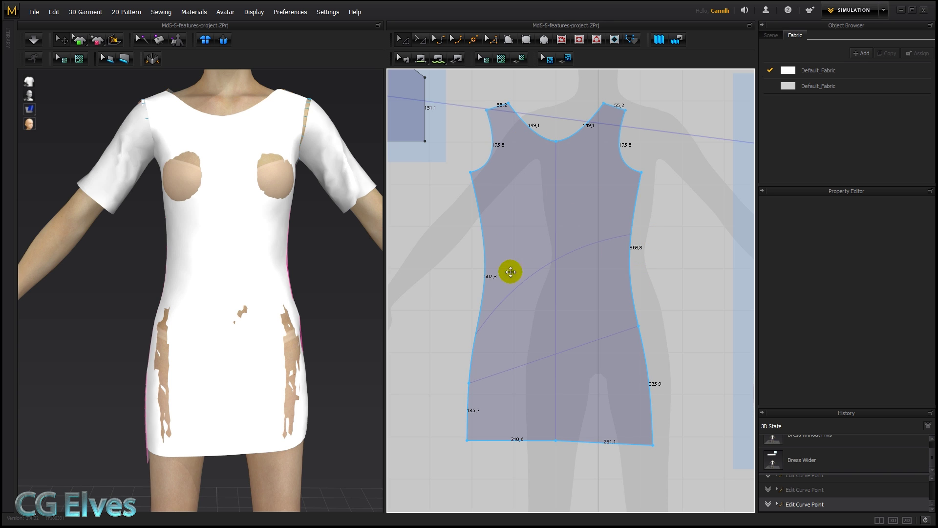
pyautogui.click(699, 214)
pyautogui.scroll(-2, 674, 195)
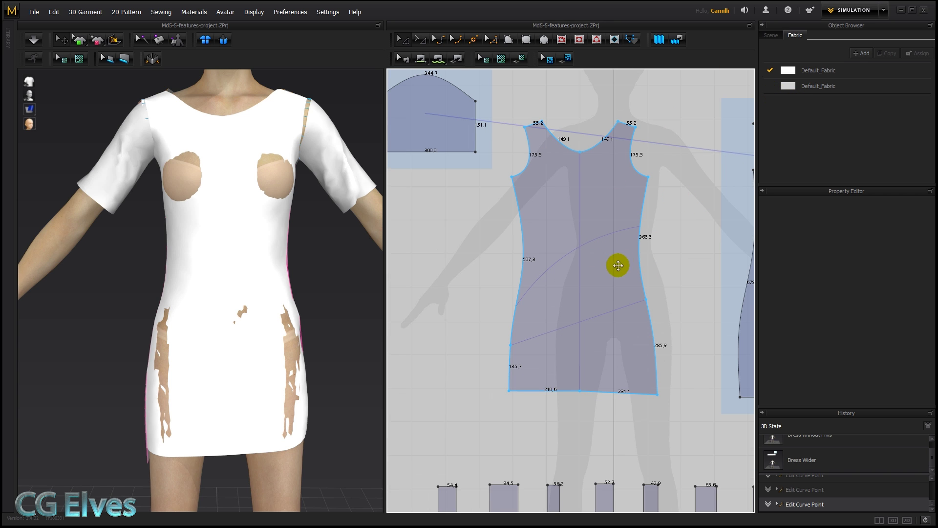
pyautogui.moveTo(617, 266); pyautogui.dragTo(586, 274, button='middle')
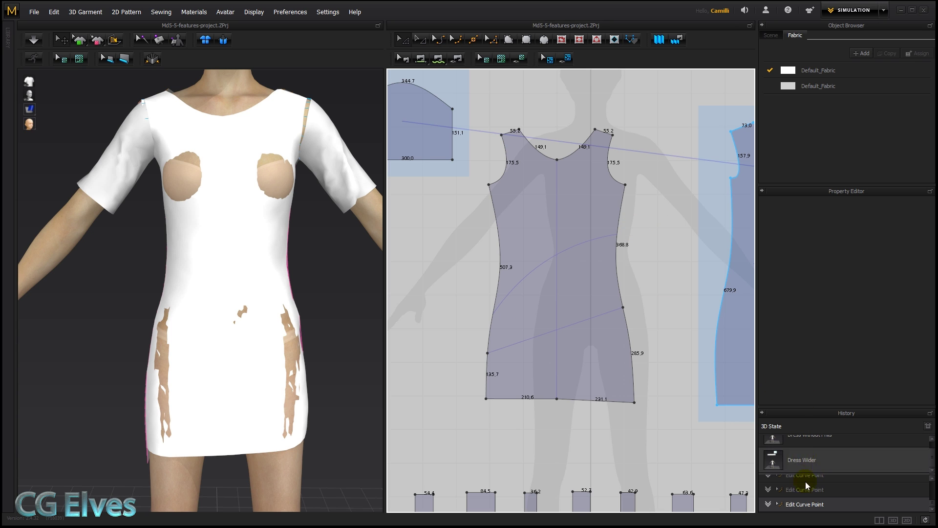
# Draw an internal line across the dress front between the curved line's ends on both side edges, and bend it upward to match that curve
pyautogui.click(562, 40)
pyautogui.click(617, 236)
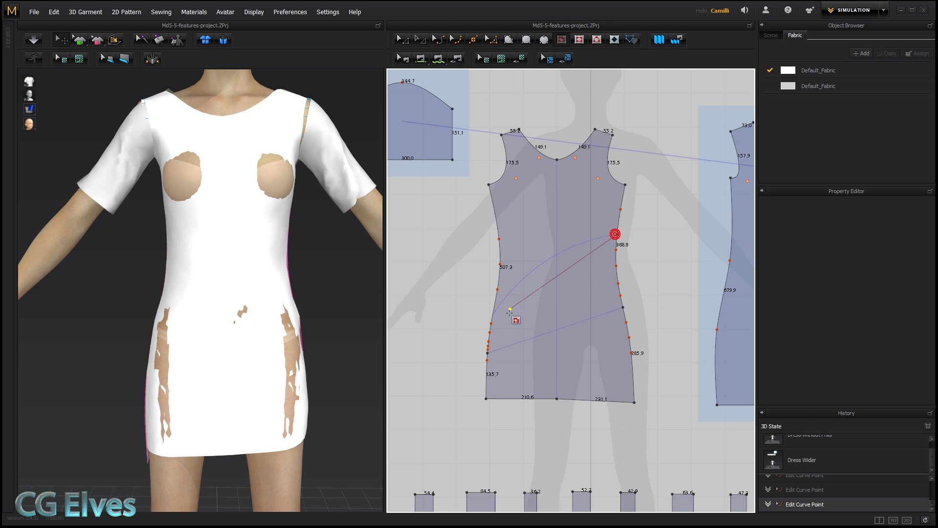
pyautogui.click(492, 317)
pyautogui.doubleClick(493, 316)
pyautogui.press('c')
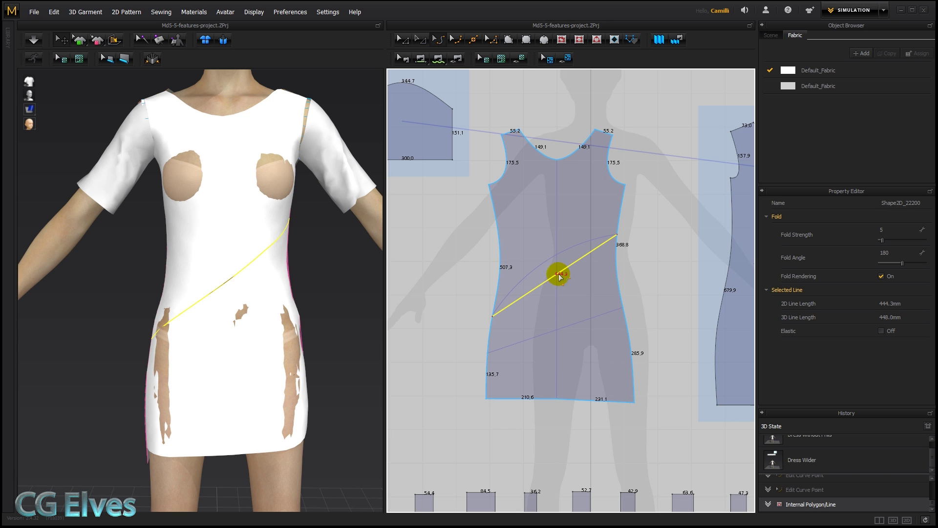
pyautogui.moveTo(558, 275); pyautogui.dragTo(547, 246)
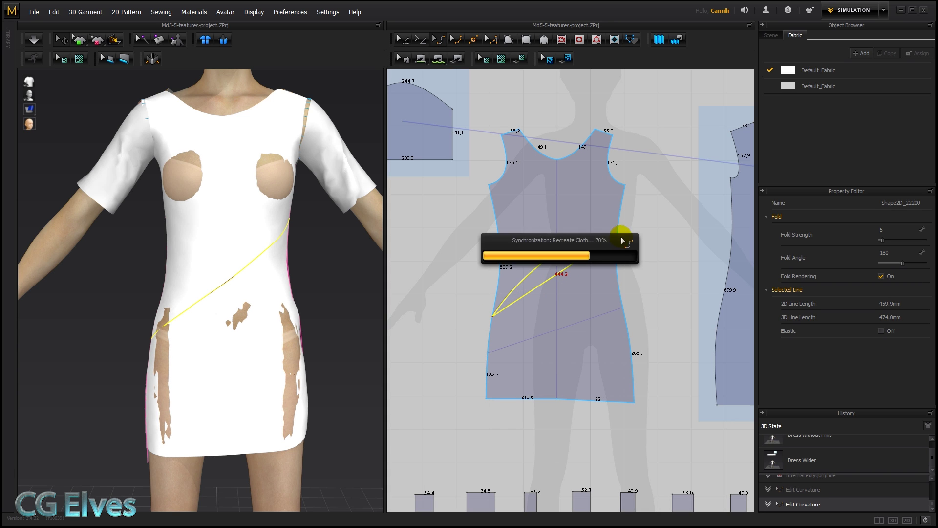
# Cut the dress front along the new curved internal line into an upper and a lower piece, and deselect them
pyautogui.rightClick(551, 257)
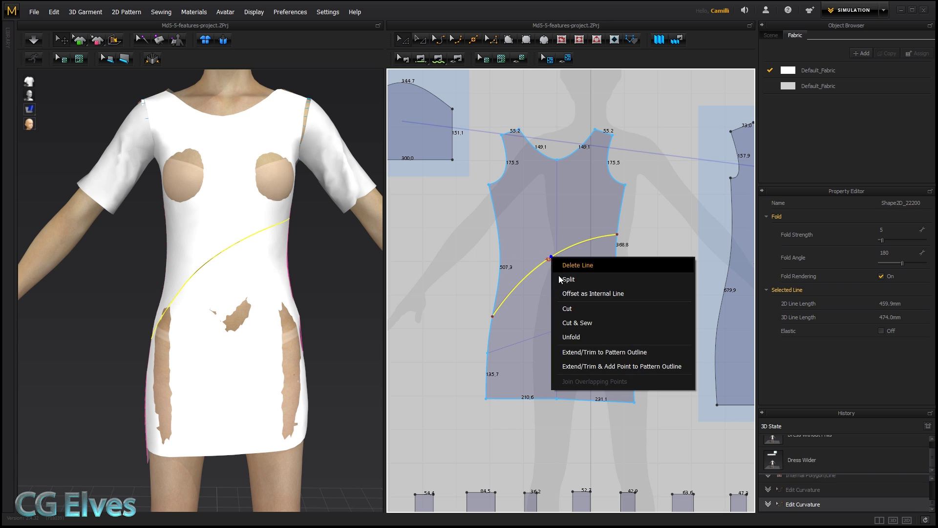
pyautogui.click(567, 309)
pyautogui.click(545, 311)
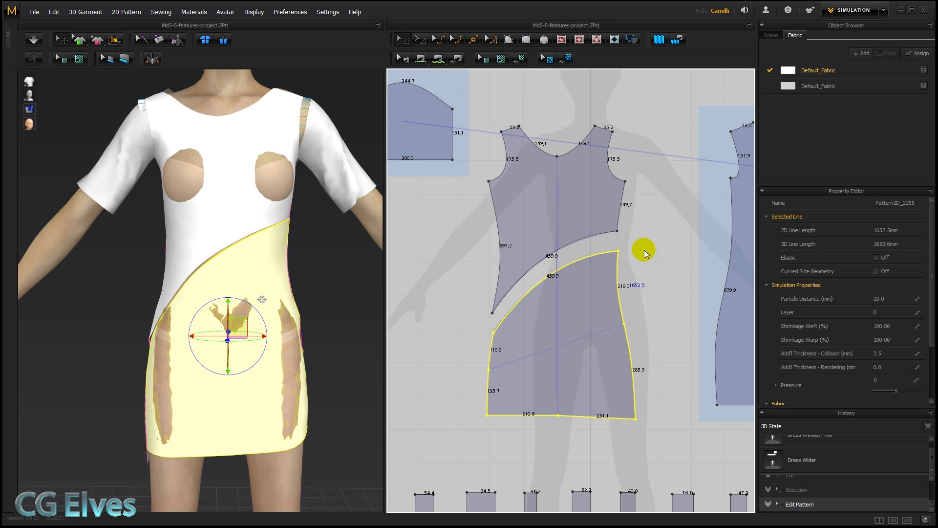
pyautogui.click(671, 228)
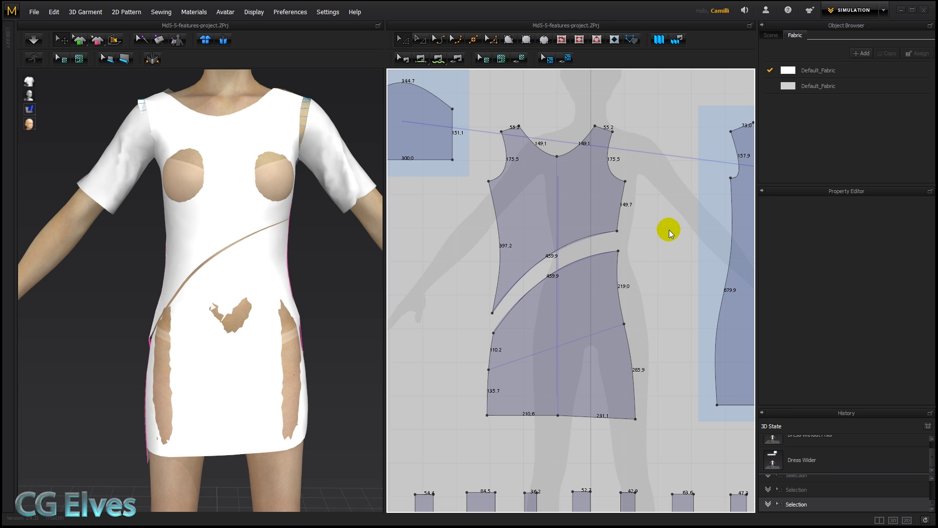
# Undo the cut and the newly drawn curved internal line on the dress front
pyautogui.hotkey('ctrl', 'z')
pyautogui.hotkey('ctrl', 'z')
pyautogui.hotkey('ctrl', 'z')
pyautogui.hotkey('ctrl', 'z')
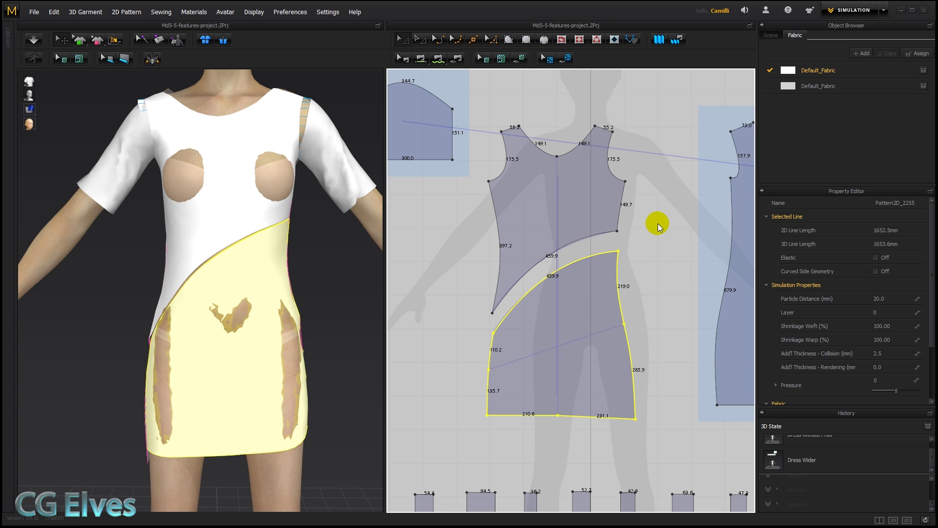
pyautogui.hotkey('ctrl', 'z')
pyautogui.hotkey('ctrl', 'z')
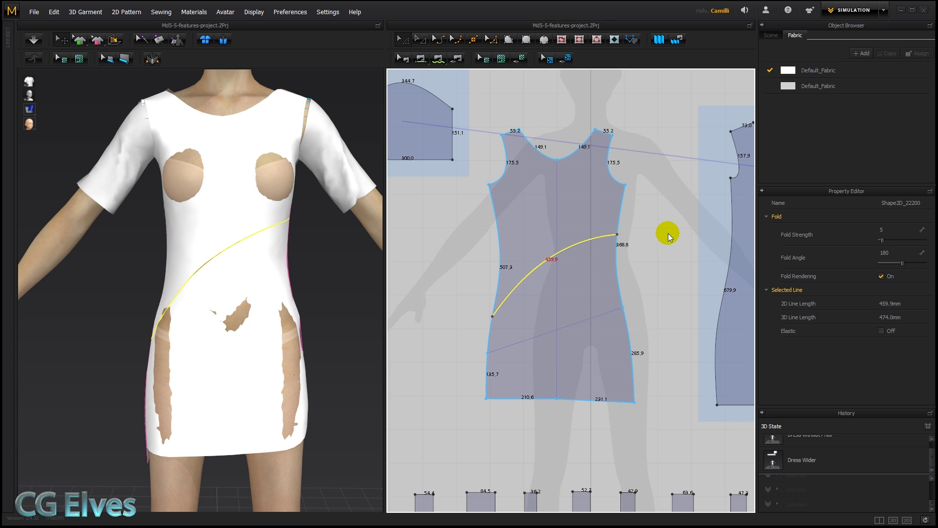
pyautogui.hotkey('ctrl', 'z')
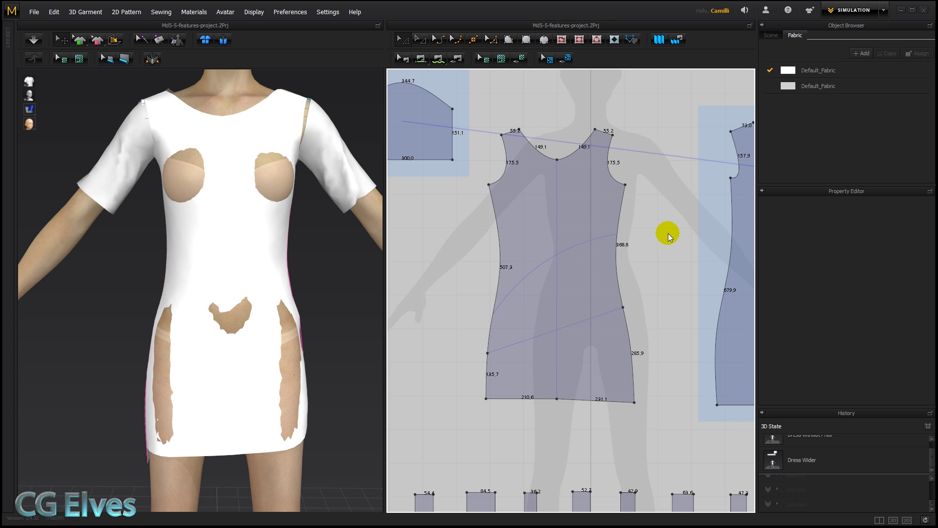
# Simulate the garment and pull the dress front outward at the chest to settle the cloth over the avatar
pyautogui.scroll(-3, 668, 234)
pyautogui.moveTo(667, 233); pyautogui.dragTo(573, 268, button='middle')
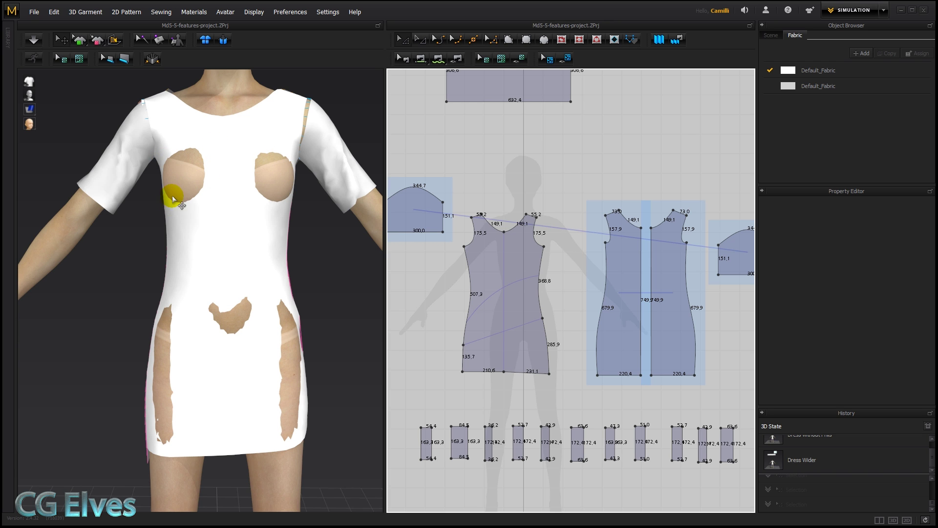
pyautogui.moveTo(231, 293); pyautogui.dragTo(287, 266, button='right')
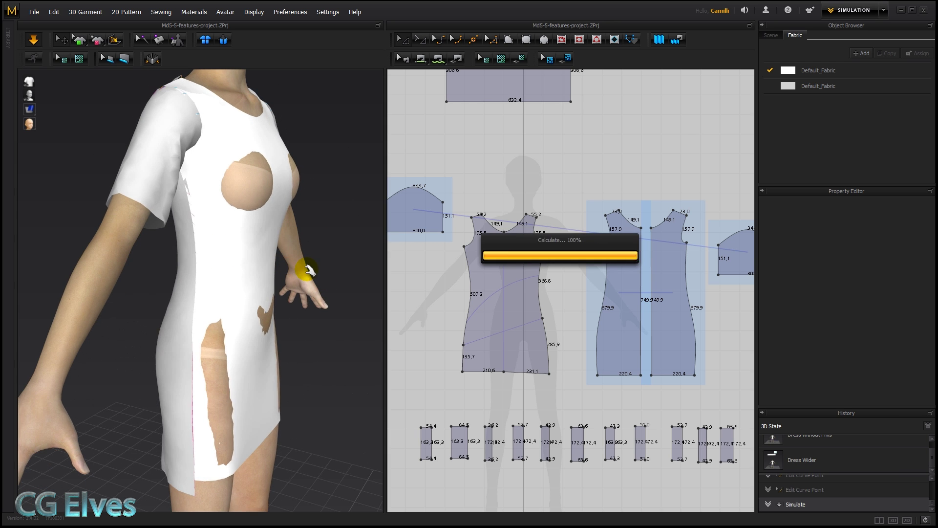
pyautogui.moveTo(242, 204); pyautogui.dragTo(326, 219)
pyautogui.moveTo(242, 215); pyautogui.dragTo(360, 243)
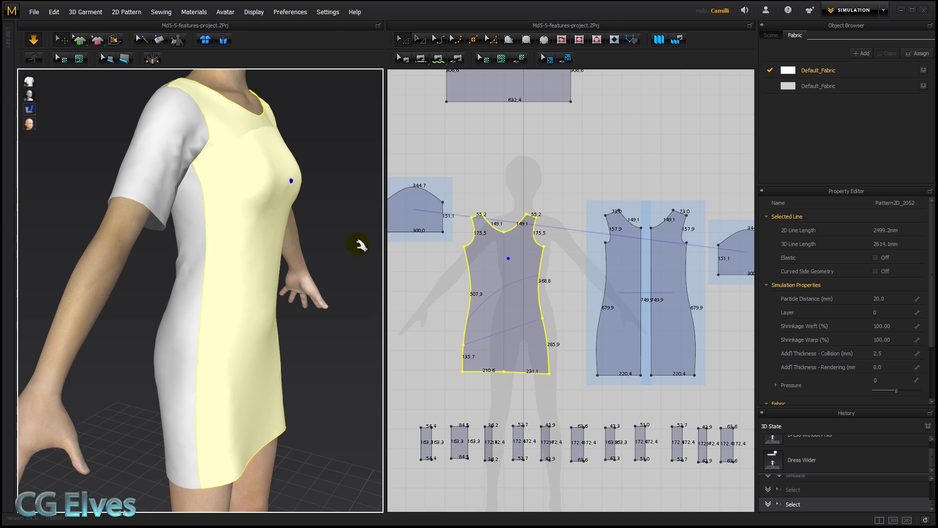